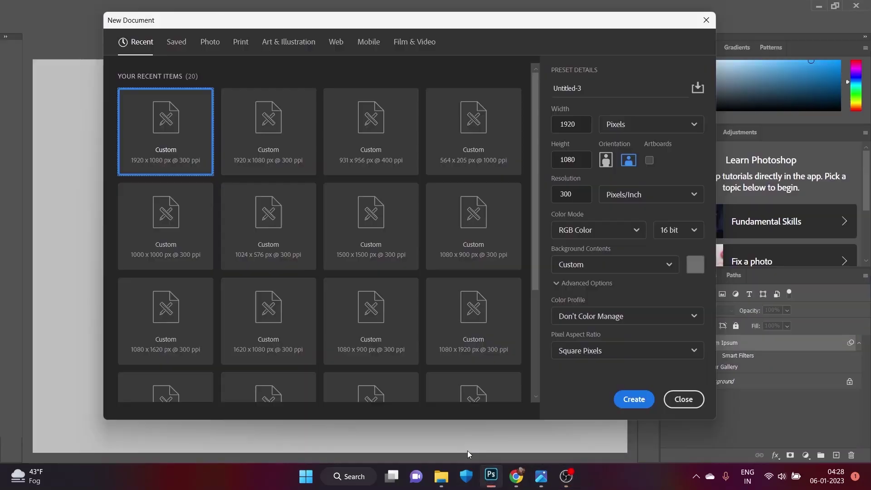
Step: Create a new 2200 × 2000 px document
click(588, 126)
key(BackSpace)
text(2200)
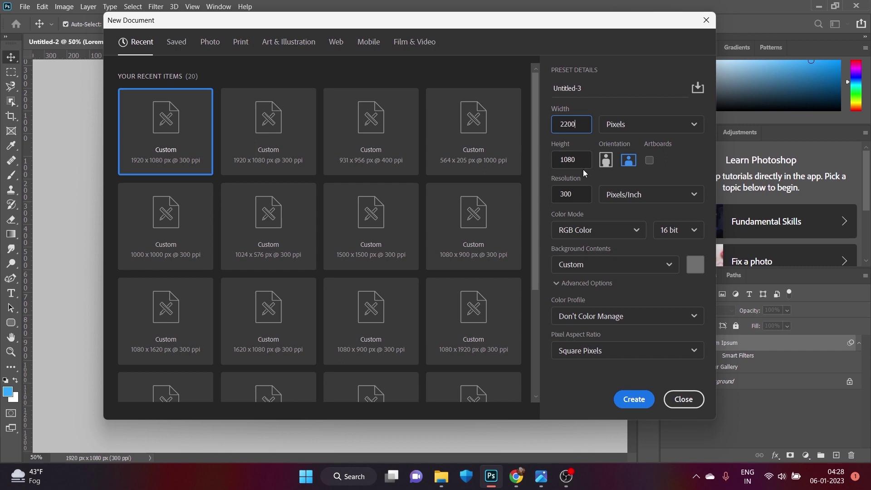
click(580, 160)
click(633, 399)
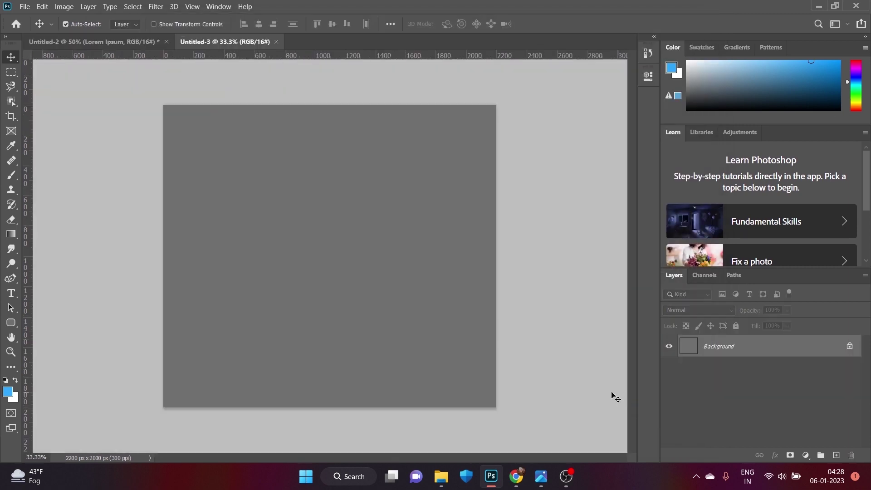
Step: Unlock the background layer and give it a white Color Overlay
click(838, 345)
double_click(690, 346)
click(436, 264)
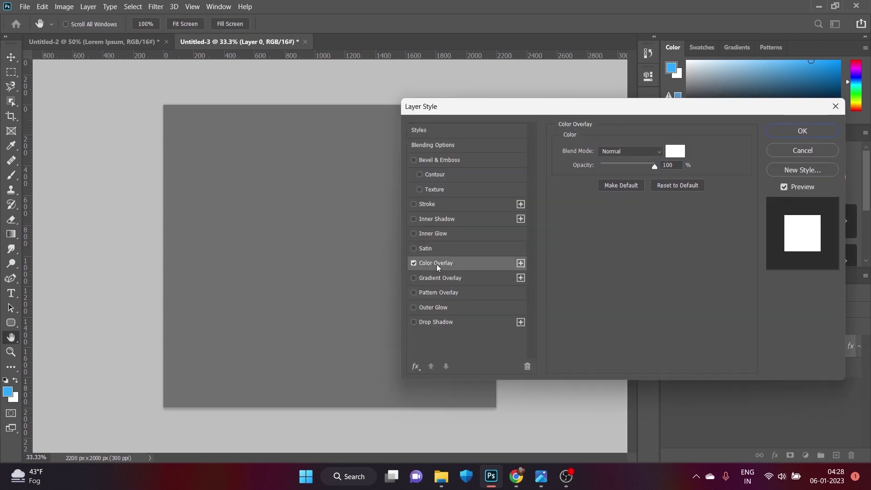
click(803, 132)
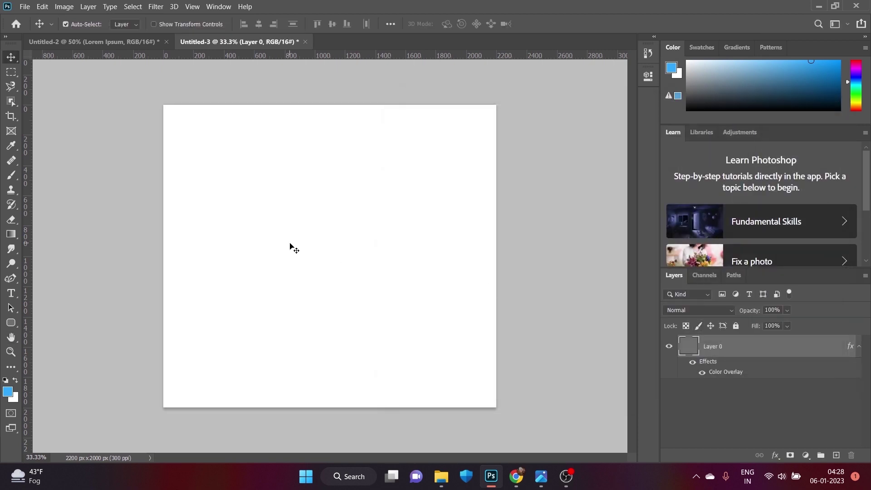
Step: Place a new text layer on the canvas set in Futura Bold
key(t)
click(265, 234)
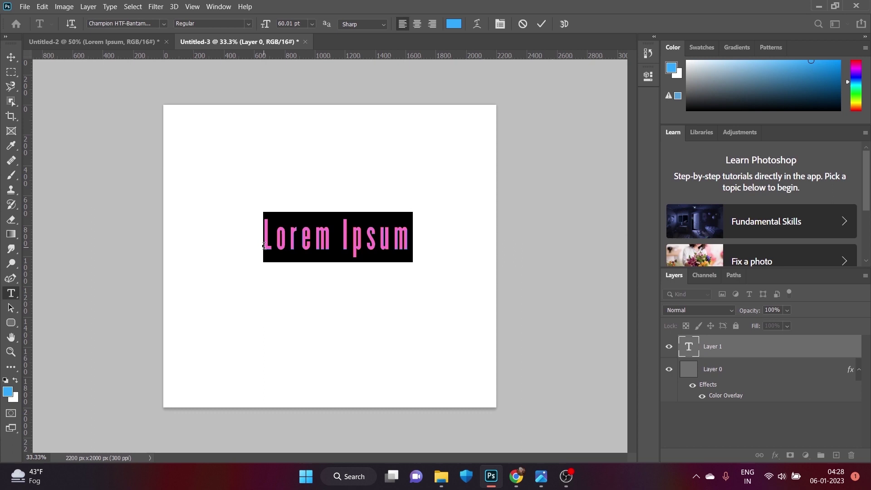
click(142, 23)
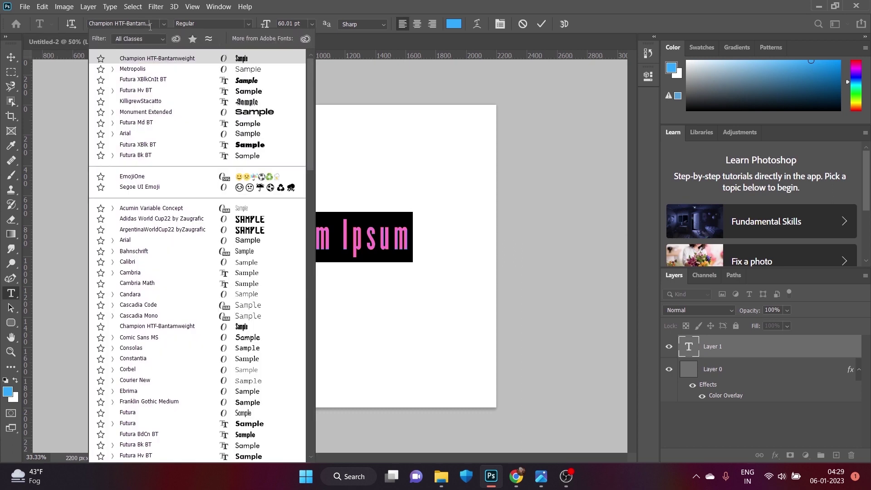
text(.)
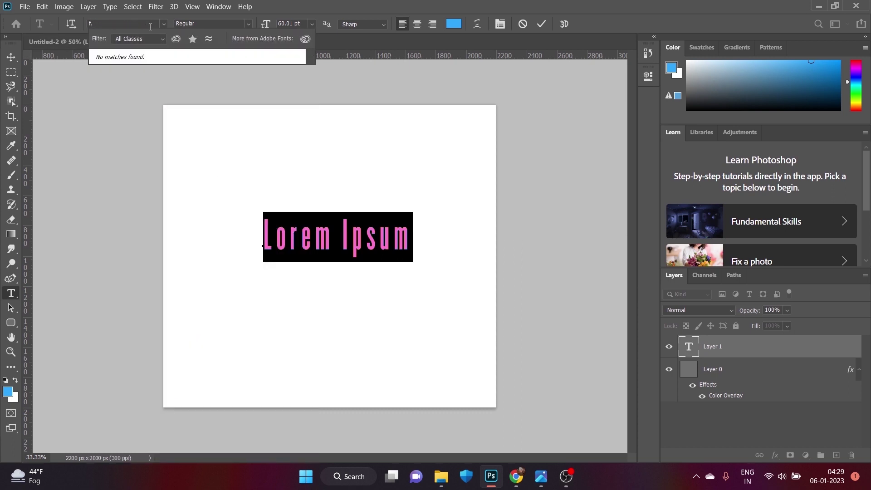
key(BackSpace)
text(u)
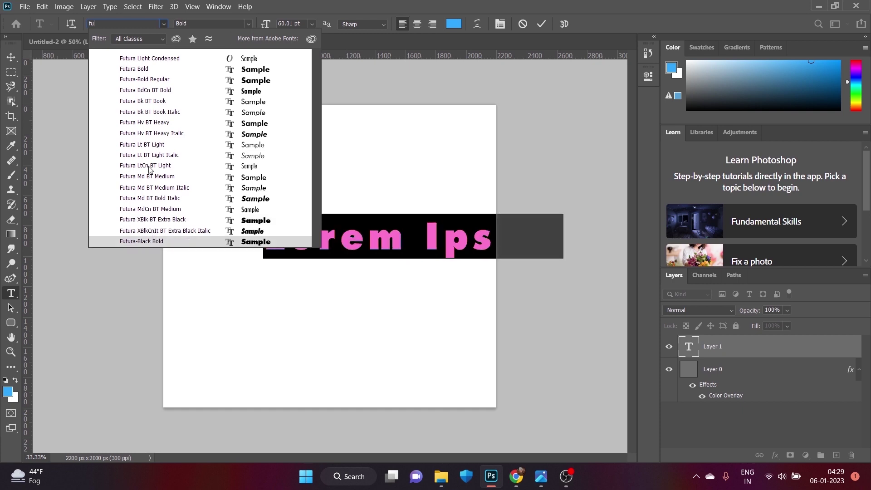
click(159, 80)
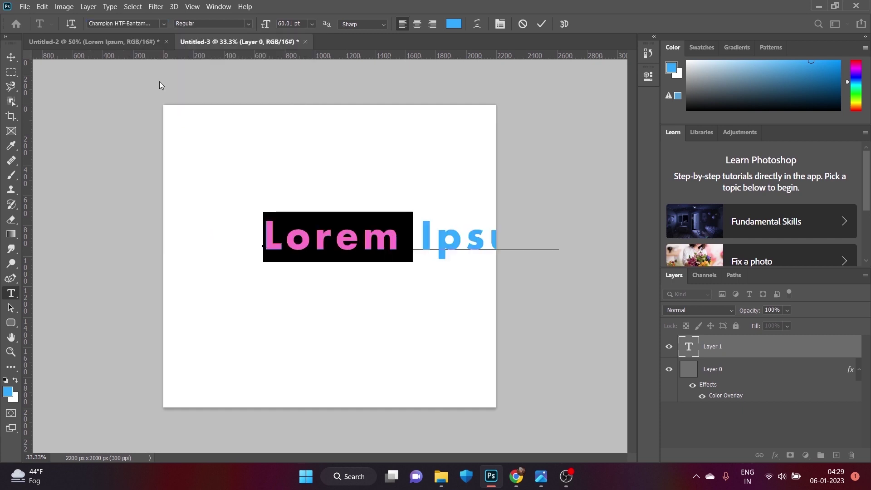
Step: Replace the placeholder with 'BLUR' and drag it toward the canvas centre
key(BackSpace)
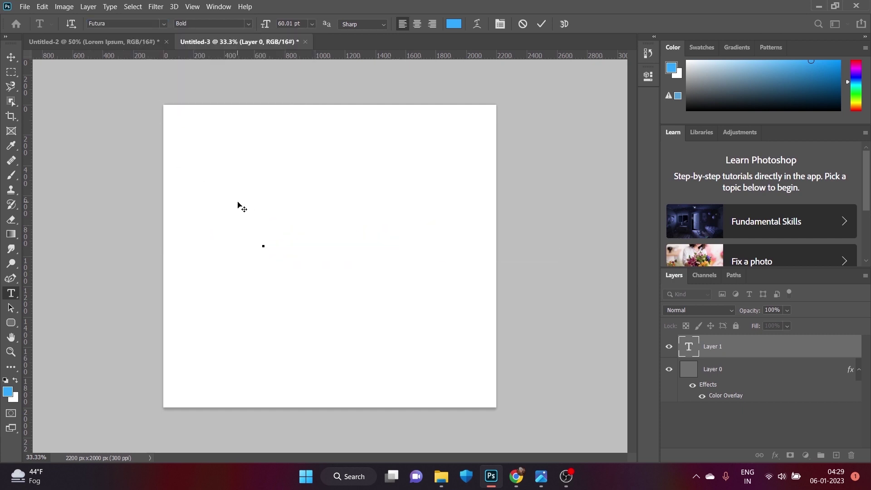
text(B)
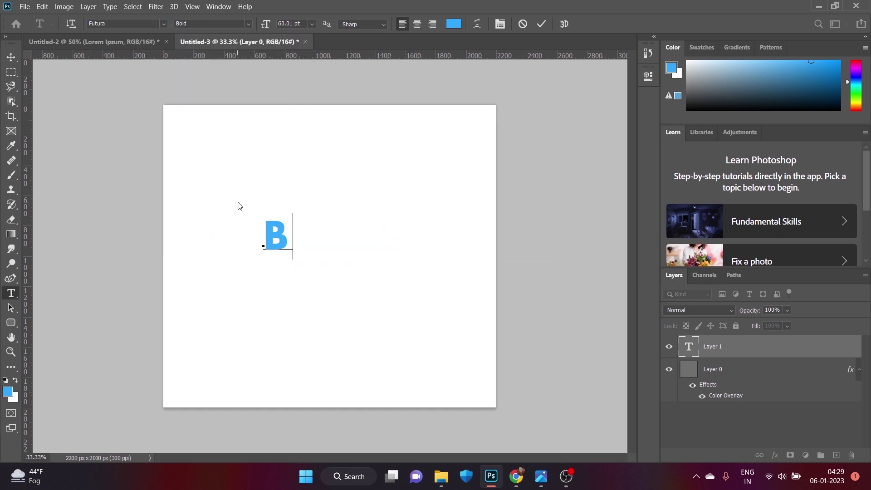
text(LUR)
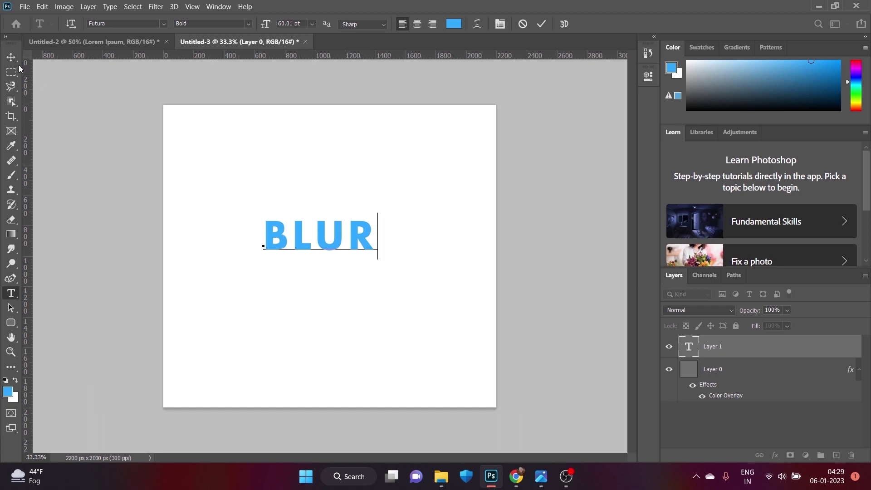
click(11, 58)
mouse_move(322, 242)
mouse_down()
mouse_move(324, 235)
mouse_move(331, 255)
mouse_up()
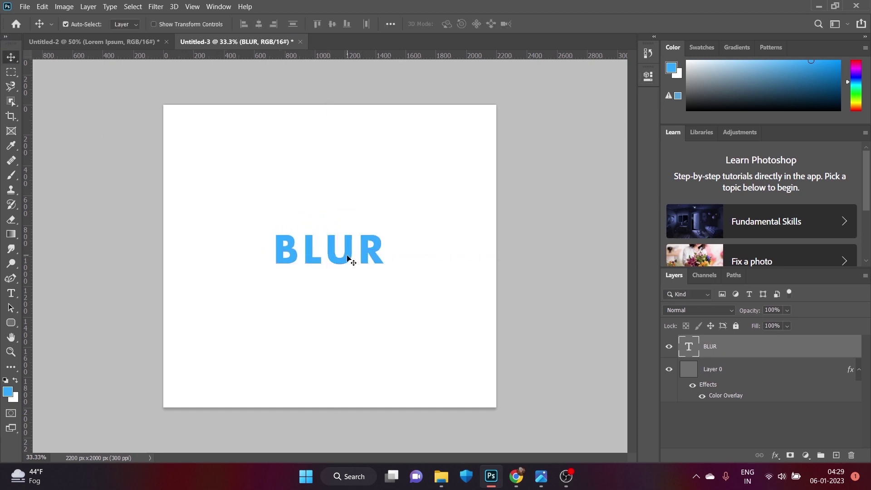
click(221, 7)
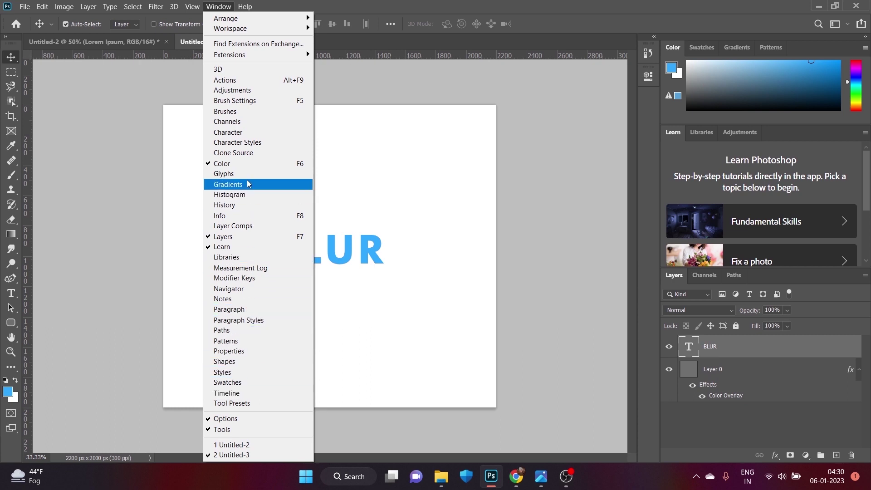
click(628, 68)
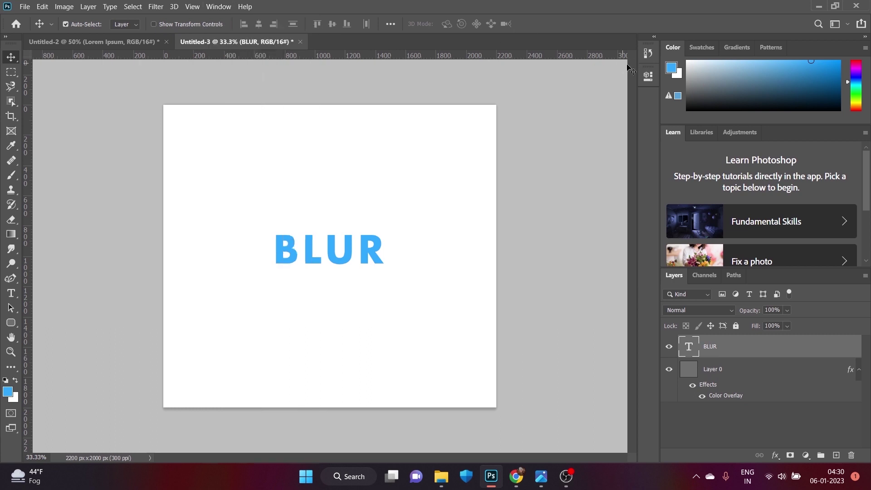
click(648, 75)
click(648, 55)
click(702, 47)
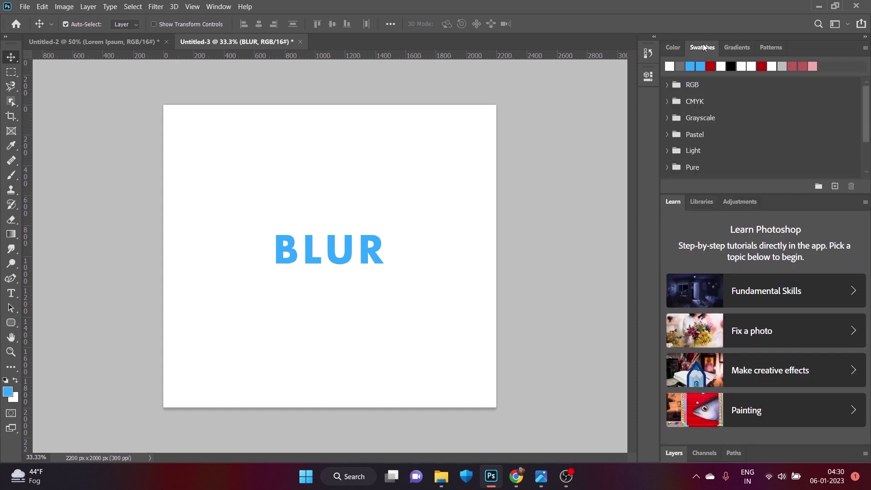
click(737, 47)
click(771, 47)
click(674, 47)
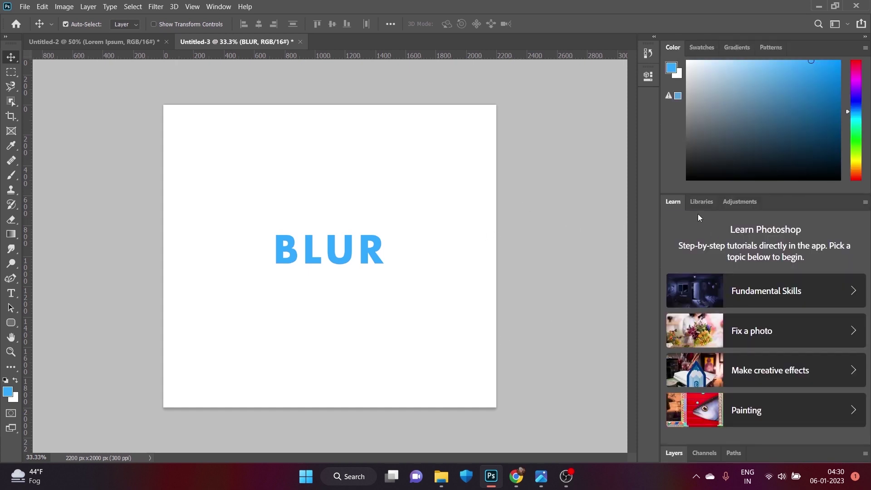
click(701, 202)
click(739, 202)
click(673, 202)
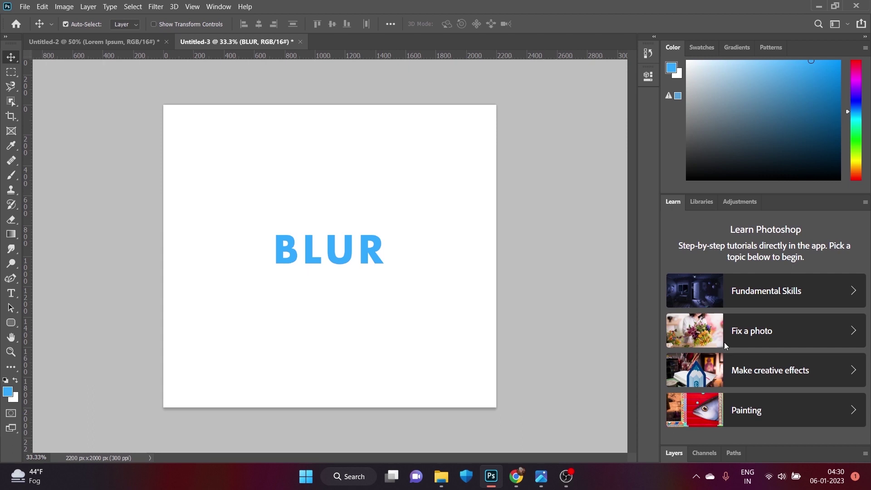
click(679, 456)
click(696, 132)
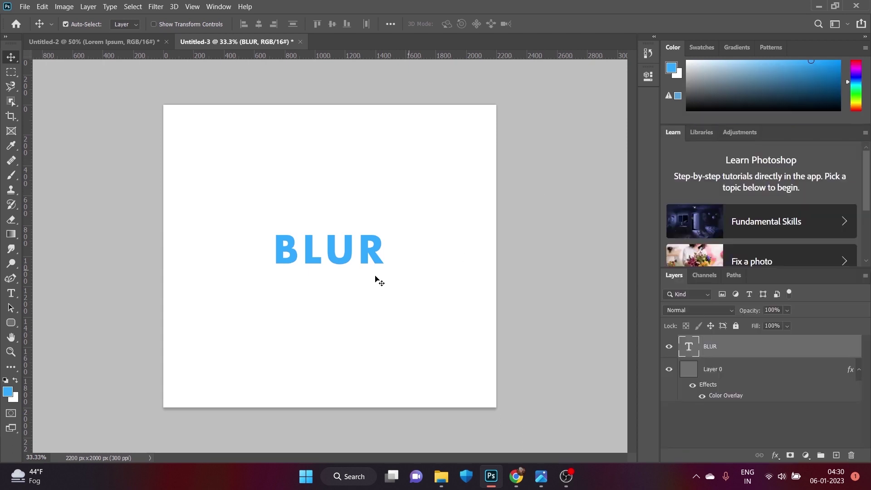
Step: Make the BLUR text black (#000000) and nudge it slightly
key(t)
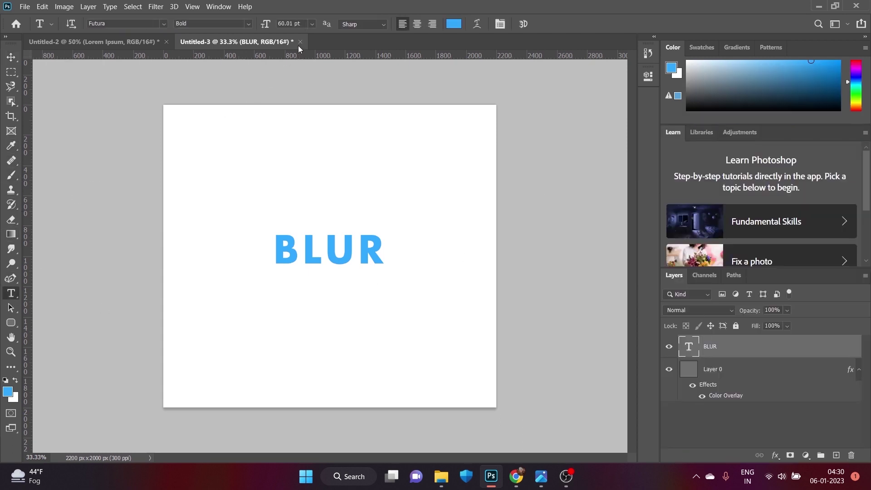
click(456, 25)
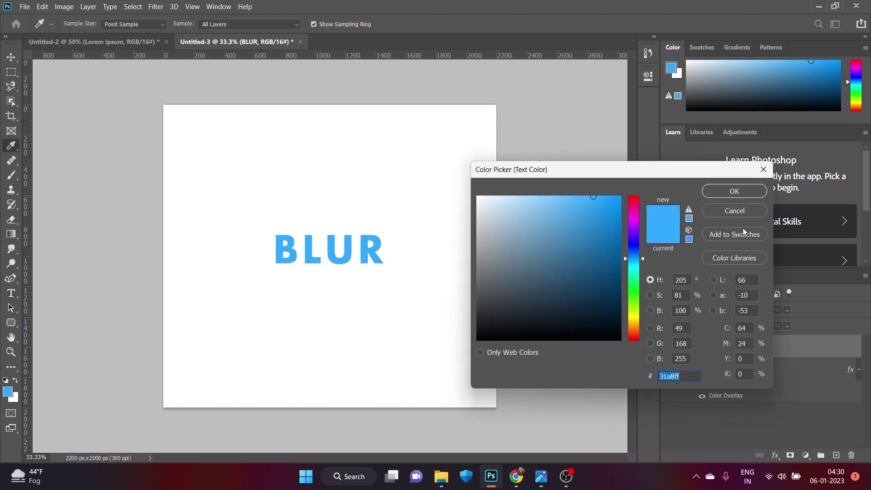
text(000000)
click(734, 191)
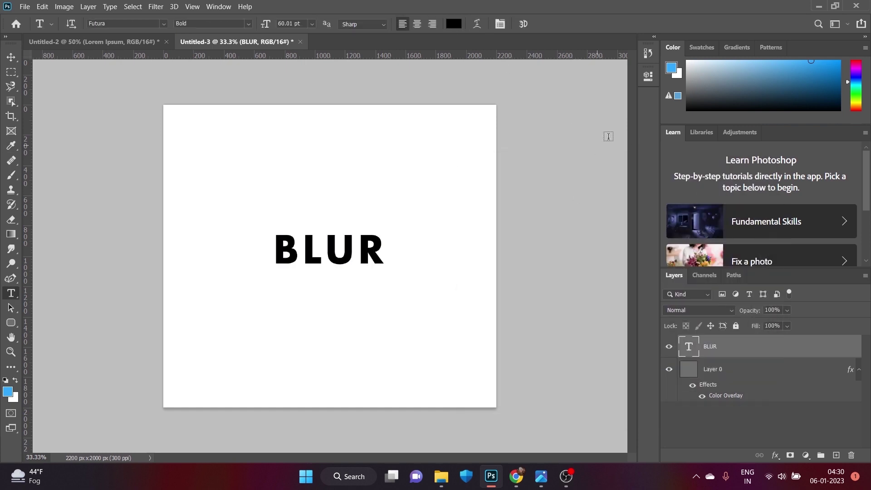
key(v)
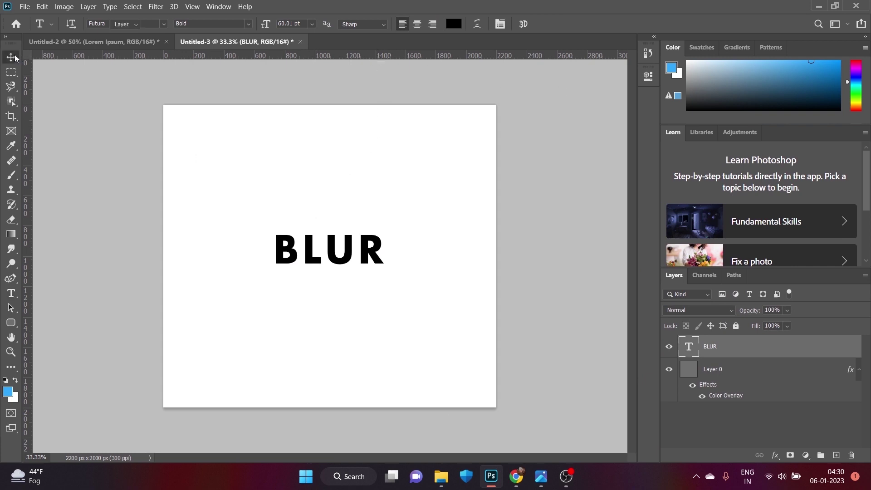
drag(335, 258, 333, 258)
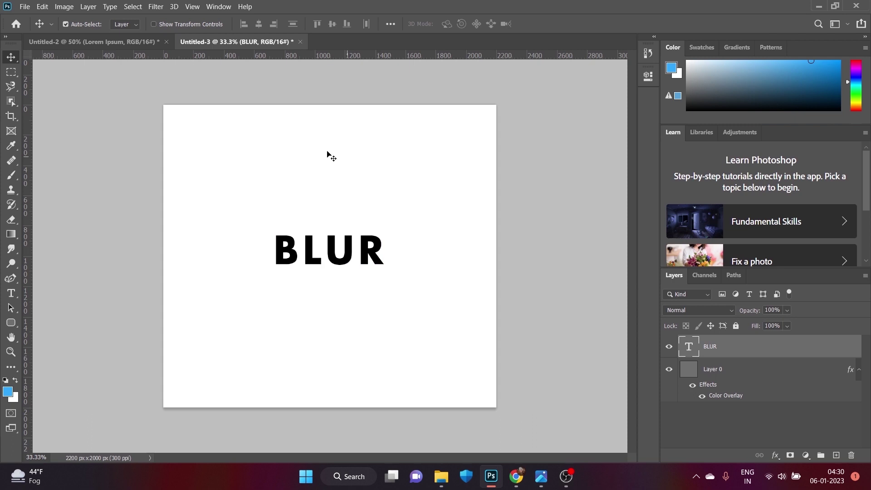
Step: Enlarge the BLUR text to 72 pt and centre it lower on the canvas
click(13, 295)
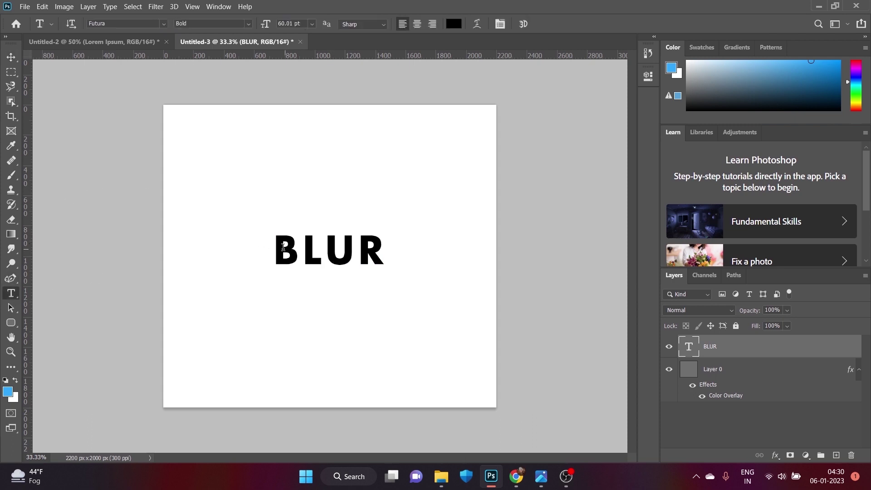
double_click(276, 247)
click(312, 23)
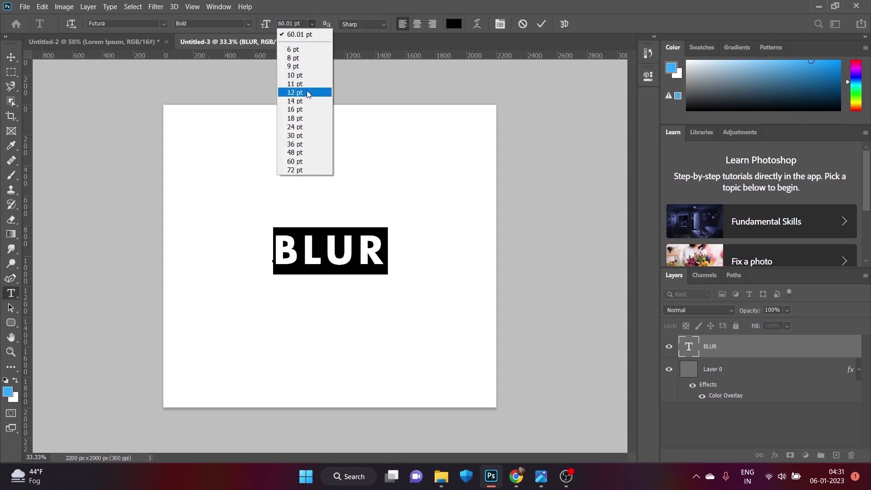
click(295, 170)
click(11, 57)
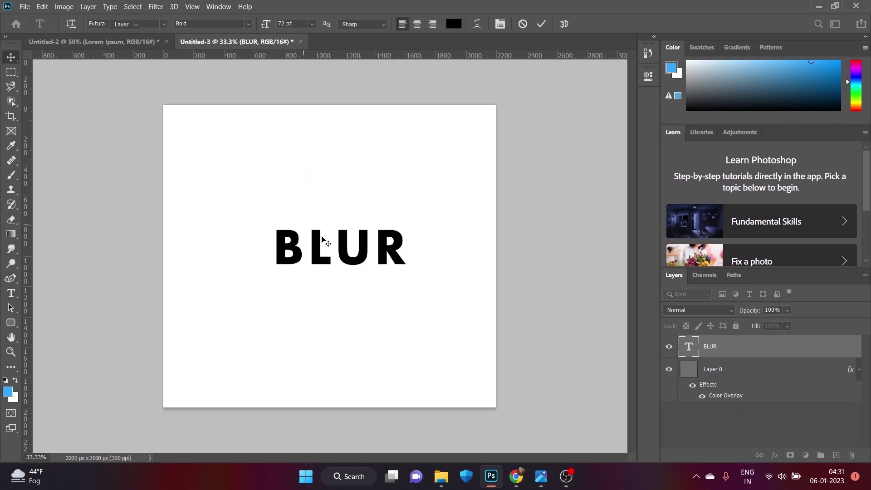
mouse_move(343, 259)
mouse_down()
mouse_move(331, 252)
mouse_move(332, 265)
mouse_up()
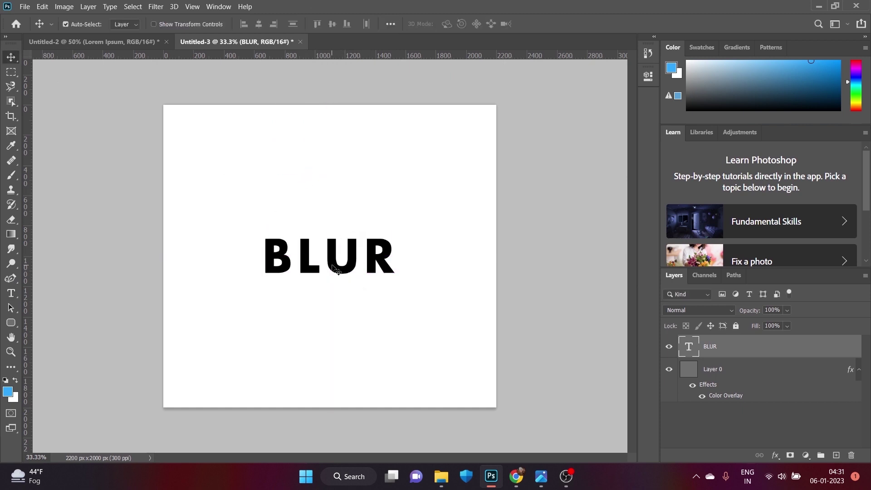
Step: Increase BLUR to 94 pt, tighten its tracking to -20, and recentre it
double_click(333, 264)
drag(268, 27, 282, 26)
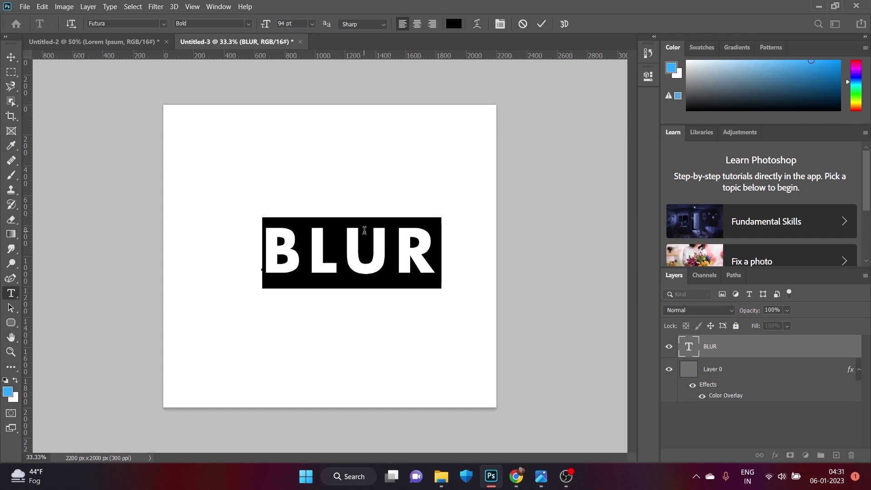
click(499, 25)
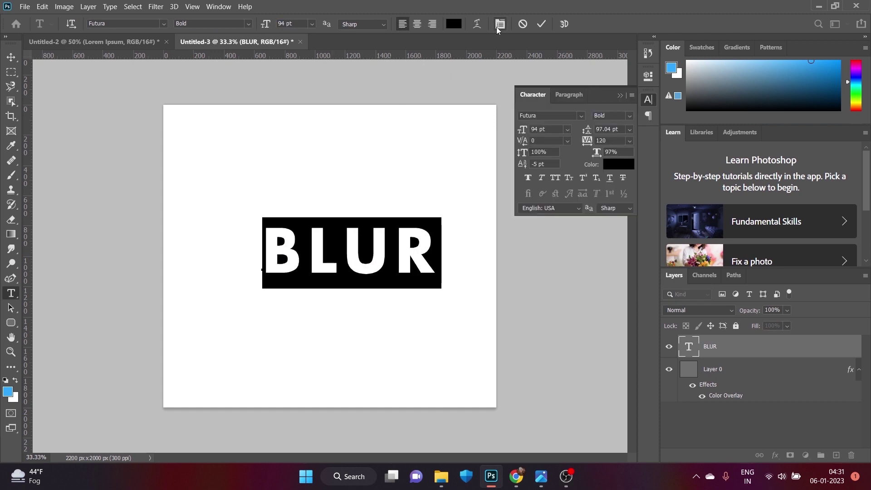
click(622, 95)
click(12, 56)
drag(338, 272, 318, 277)
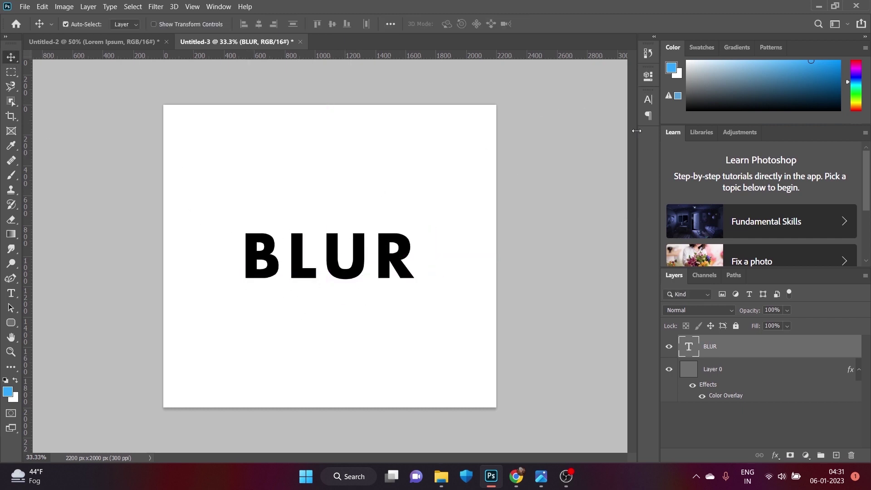
click(648, 99)
drag(592, 140, 585, 141)
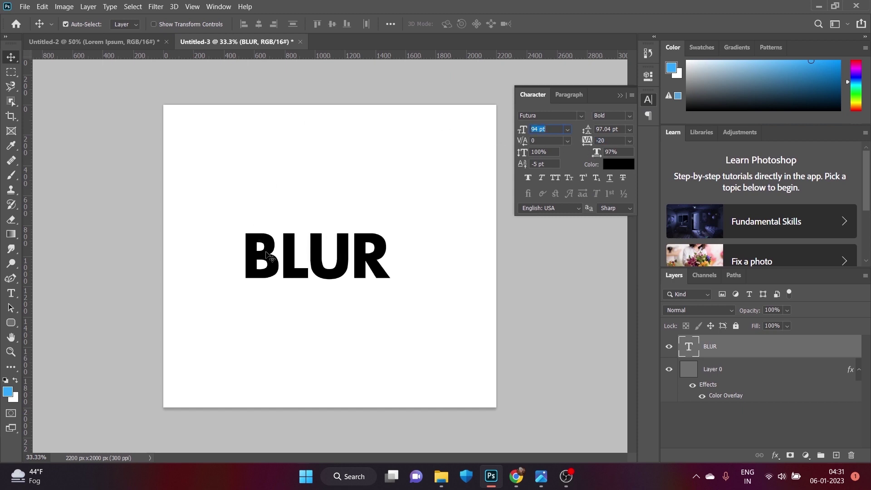
drag(272, 256, 284, 256)
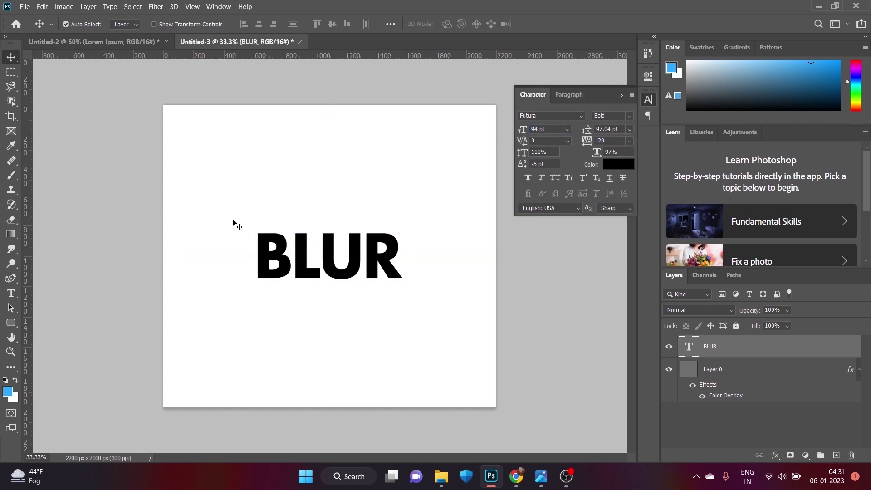
Step: Convert the BLUR layer to a smart object and start a Field Blur on it
right_click(741, 352)
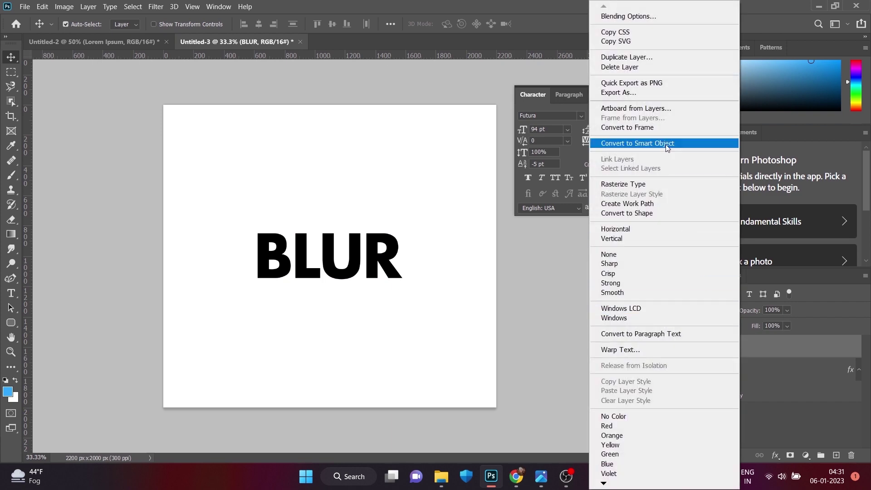
click(635, 140)
click(156, 6)
mouse_move(174, 137)
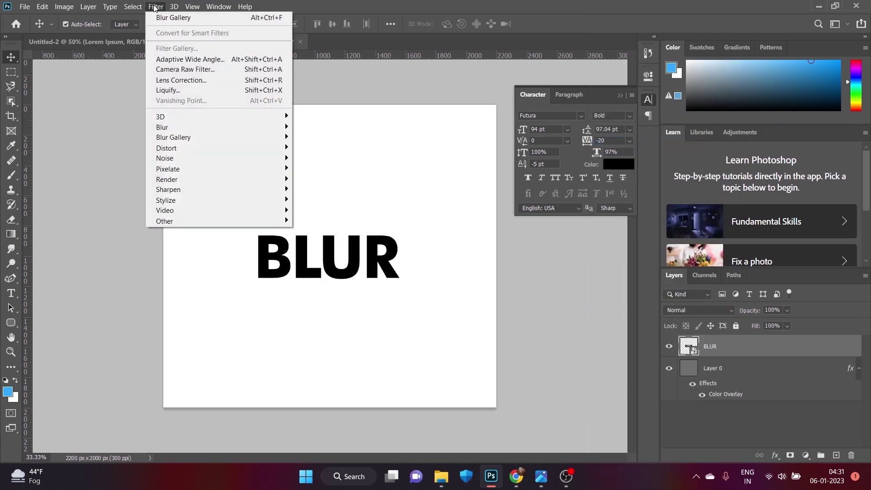
click(317, 137)
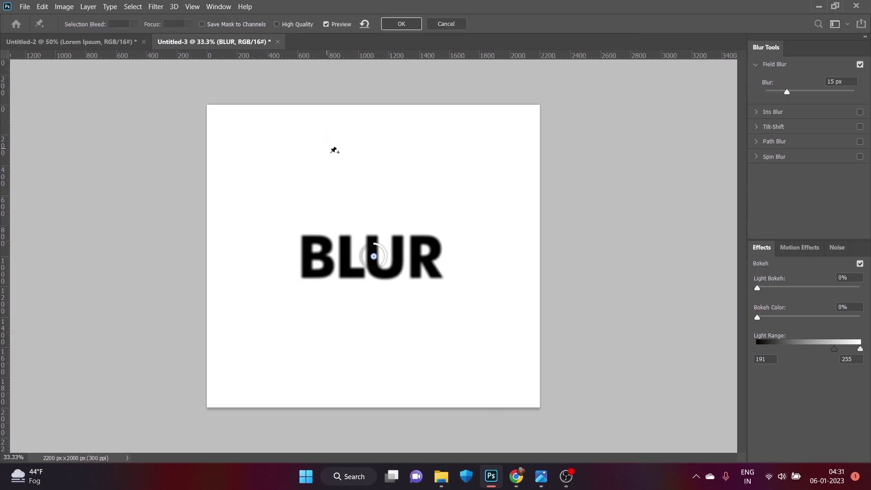
Step: Pin blur points: sharp B top-left, strong blur below, 25 px on R, 6 px under U
drag(374, 257, 306, 239)
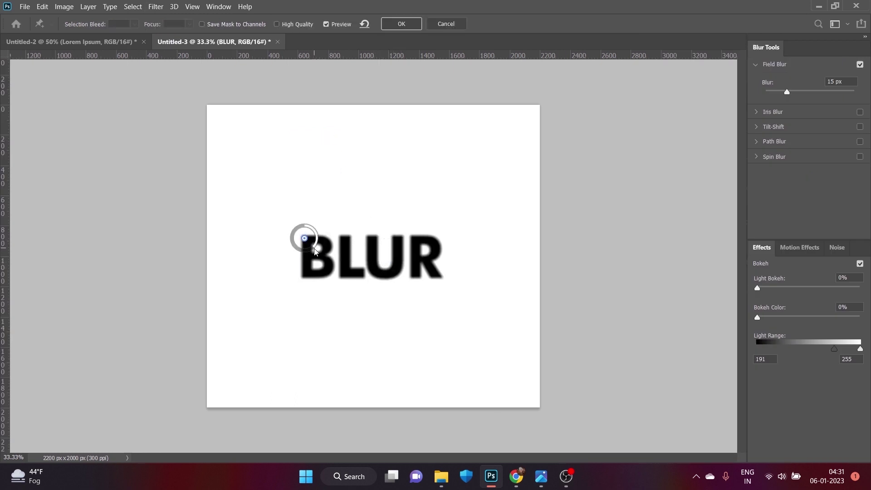
drag(316, 252, 317, 221)
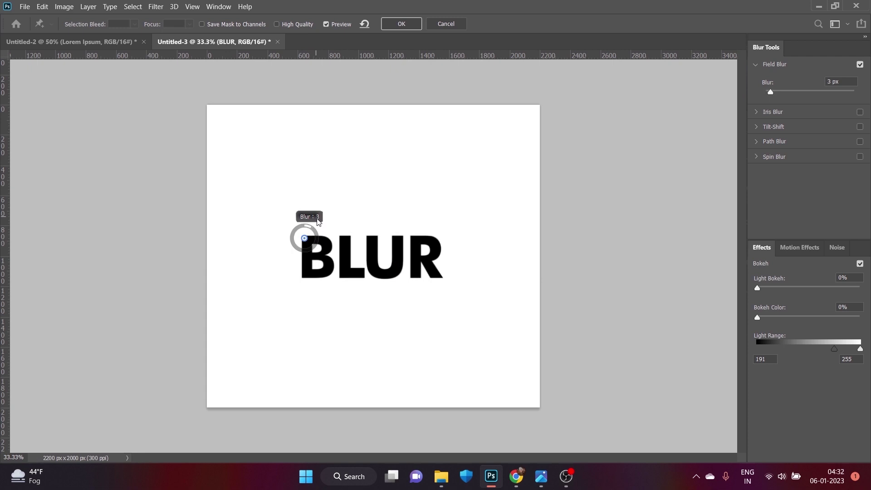
click(368, 288)
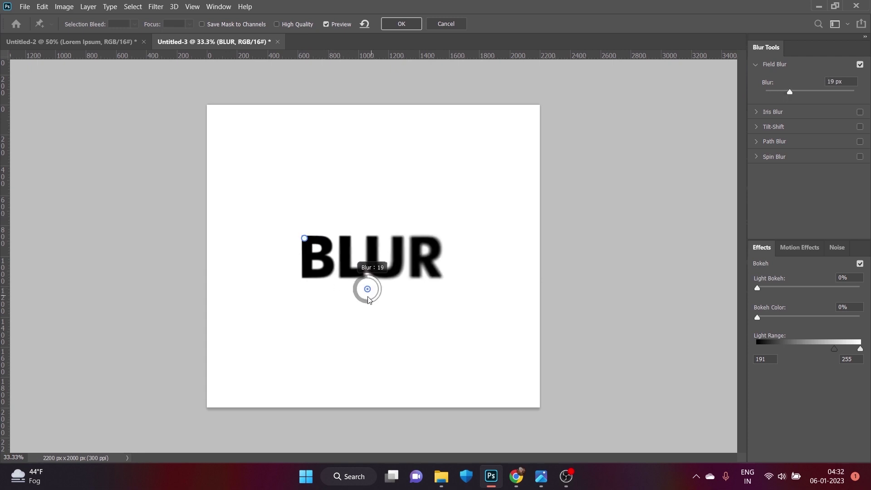
drag(373, 295, 361, 296)
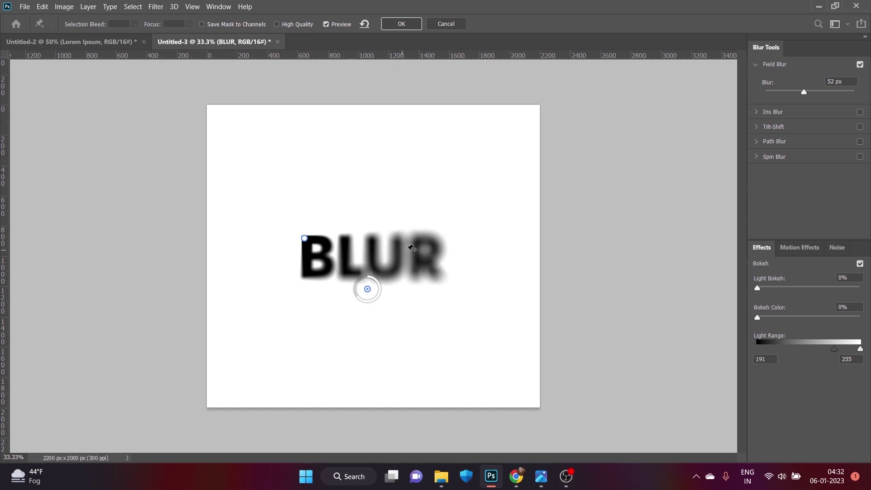
click(436, 255)
drag(446, 267, 433, 274)
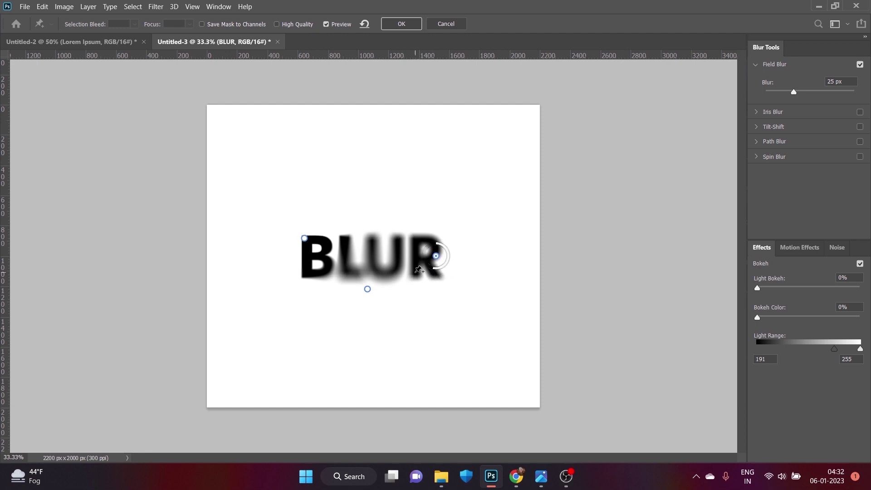
click(390, 274)
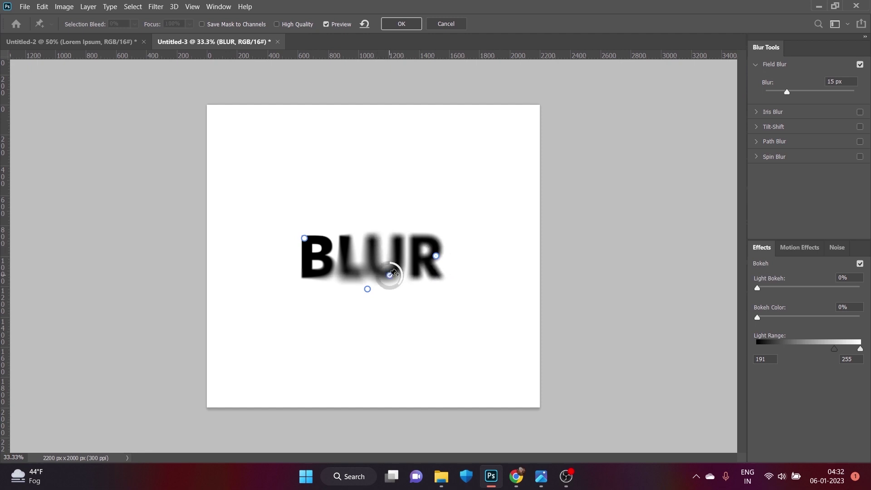
mouse_move(403, 282)
mouse_down()
mouse_move(407, 268)
mouse_move(398, 263)
mouse_up()
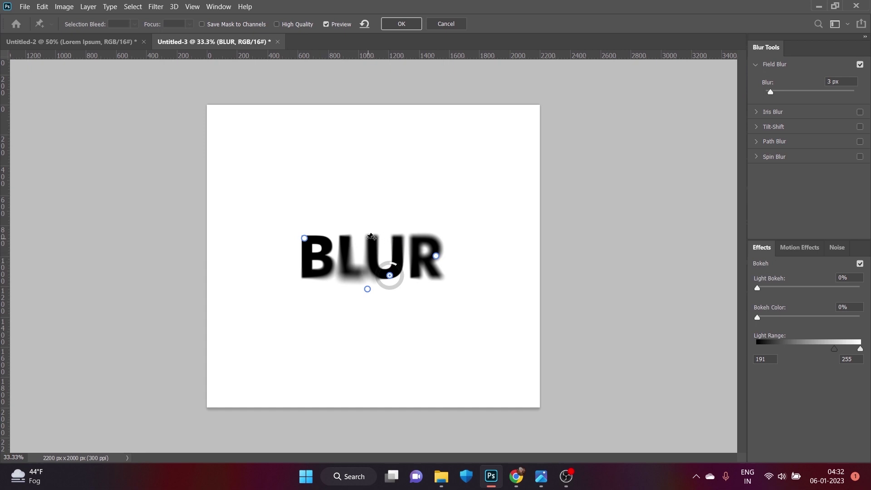
Step: Add pins: ~20 px on R's top, ~32 px on B, near-sharp R corner, 7 px on U; apply
click(416, 237)
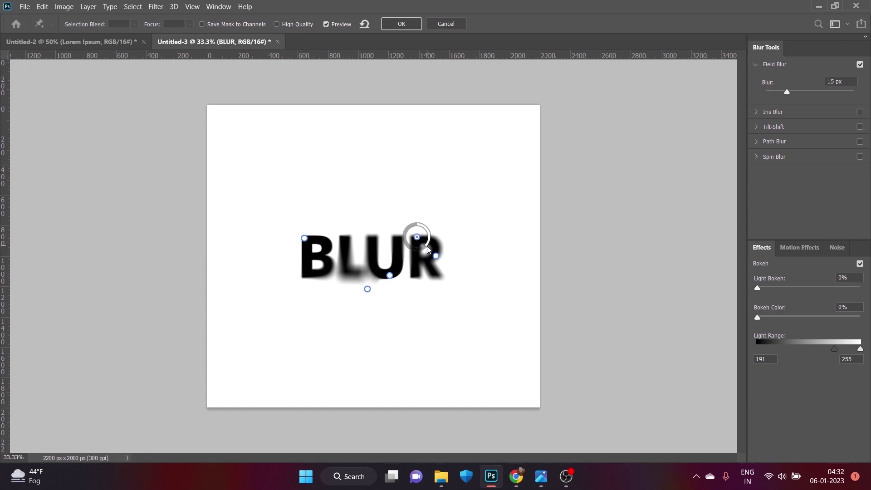
drag(430, 248, 413, 249)
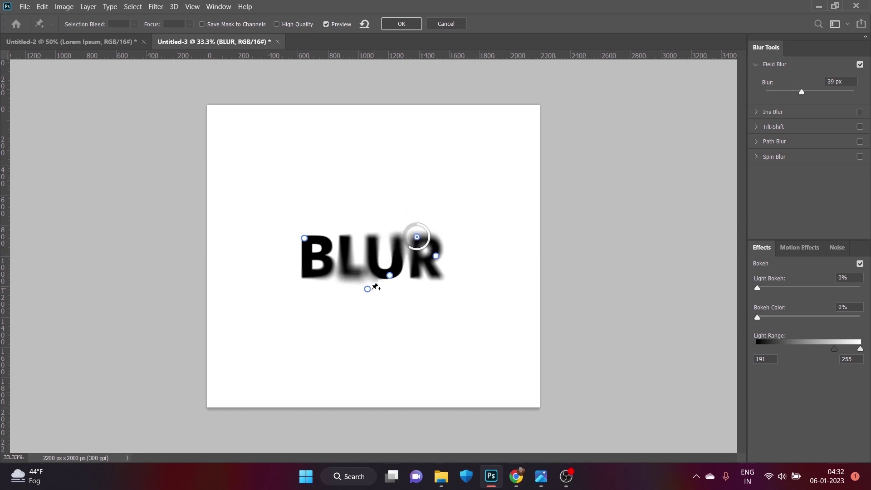
click(306, 270)
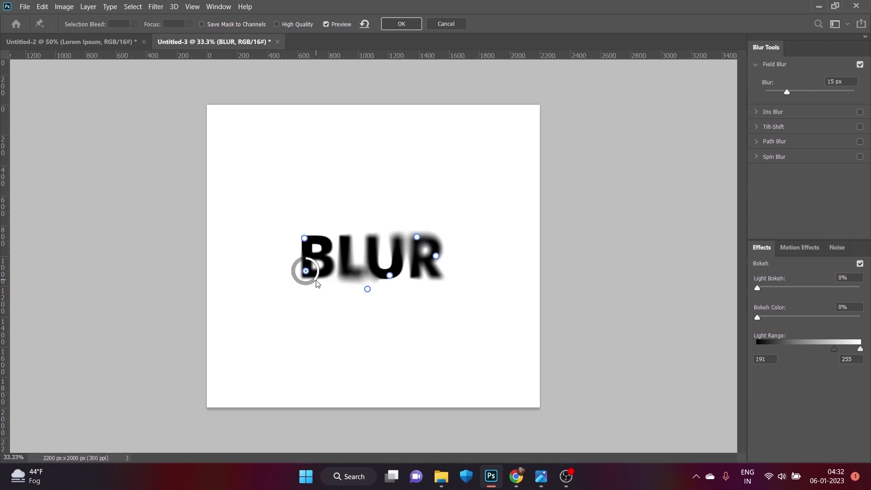
drag(314, 285, 299, 282)
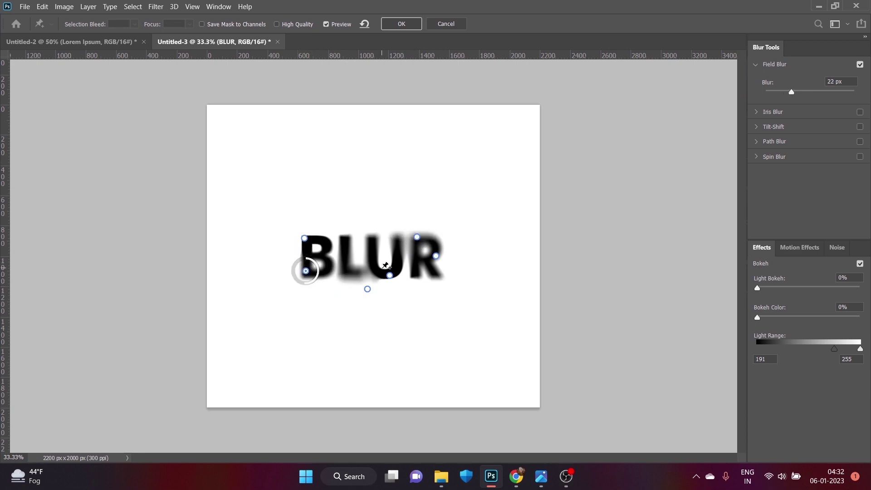
click(441, 276)
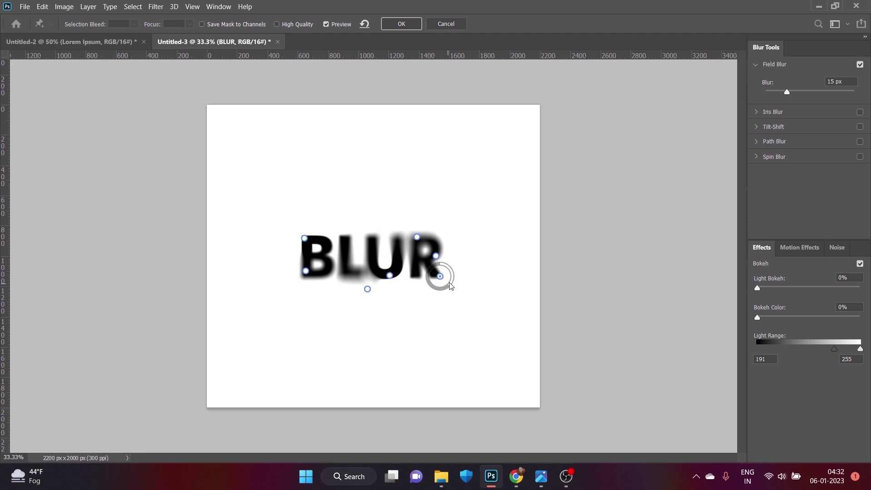
drag(451, 286, 448, 265)
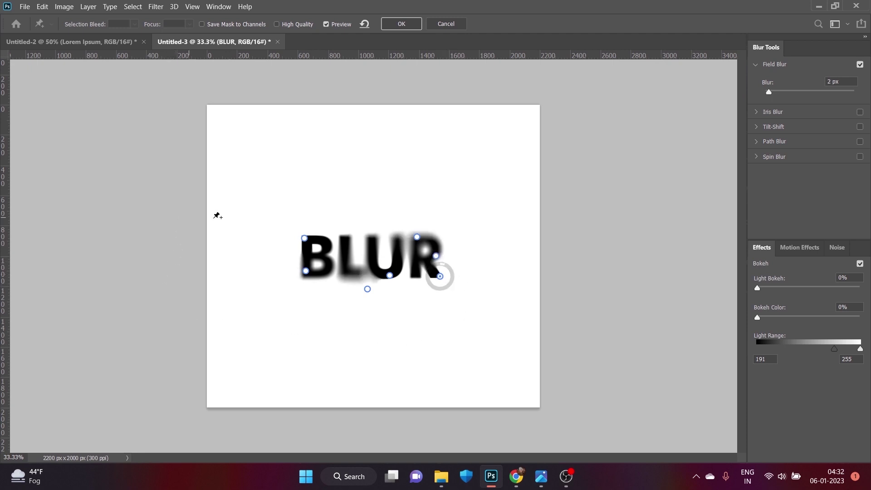
click(372, 238)
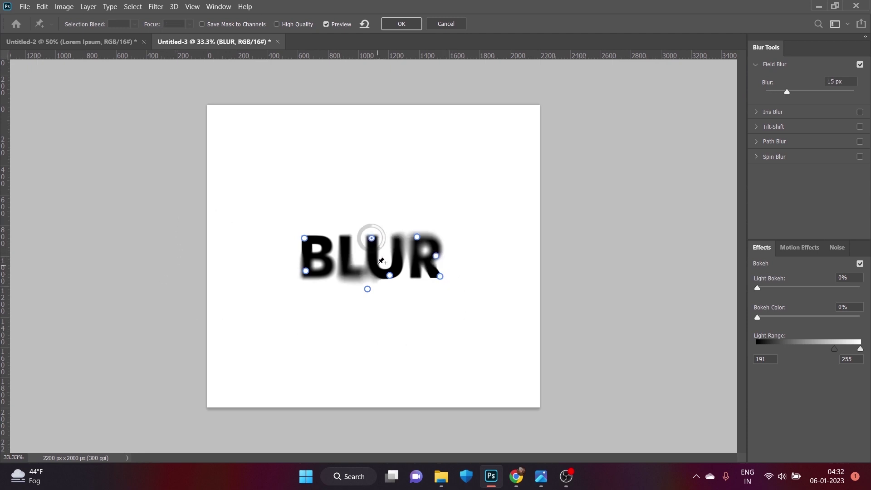
mouse_move(384, 232)
mouse_down()
mouse_move(391, 235)
mouse_move(385, 230)
mouse_up()
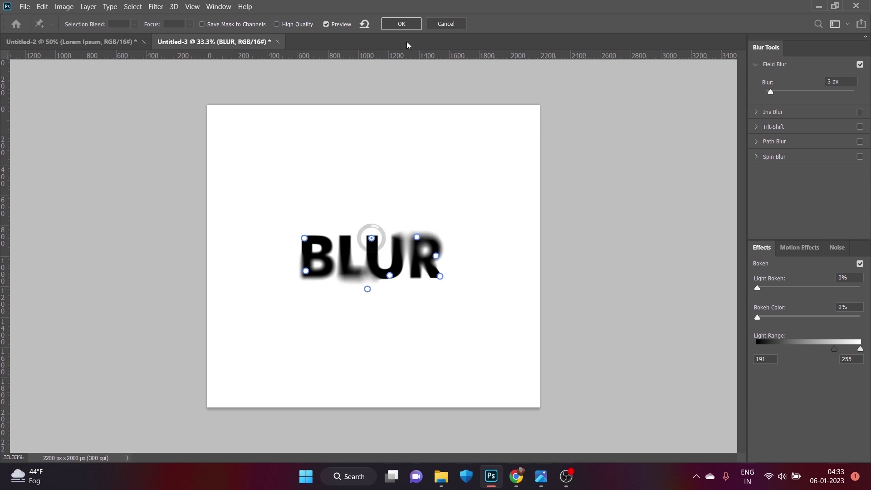
click(403, 24)
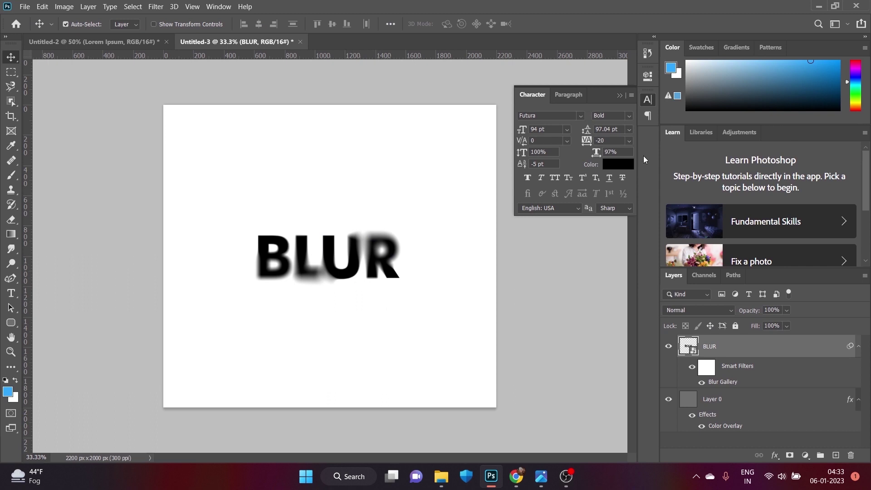
Step: Add a Gradient Map adjustment above the text with a black (#000000) left stop
click(620, 95)
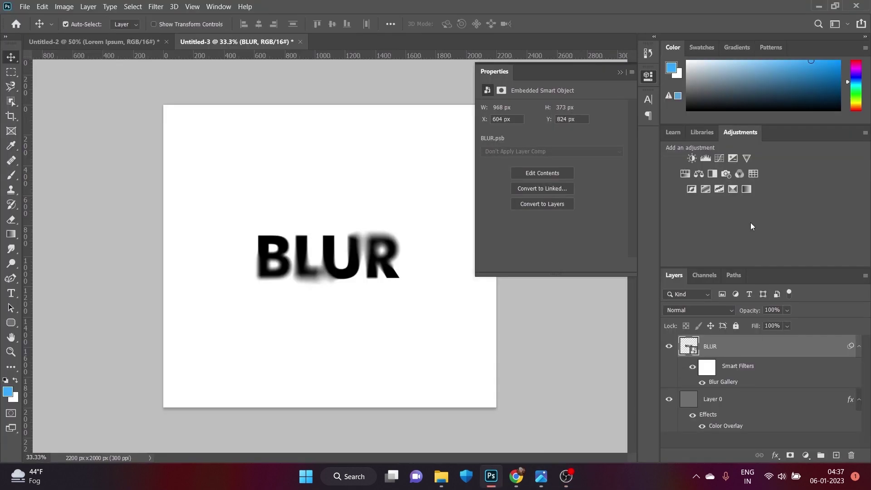
click(747, 189)
click(544, 112)
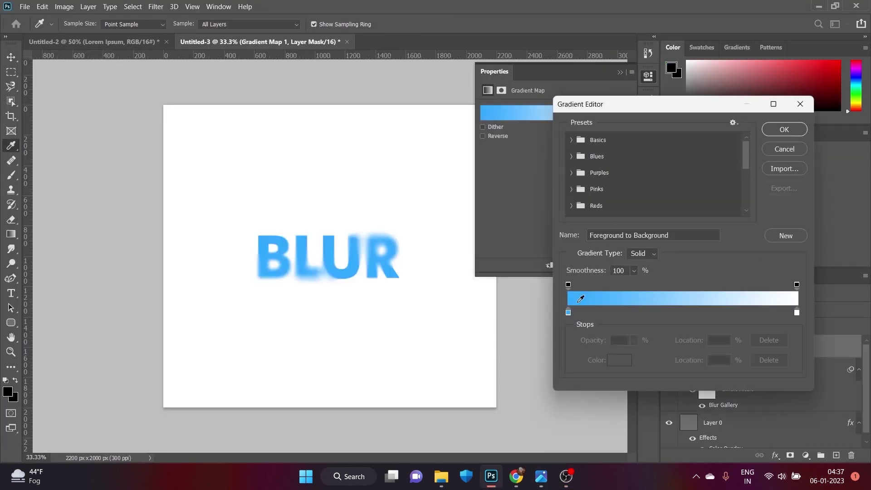
click(568, 312)
click(620, 360)
text(000000)
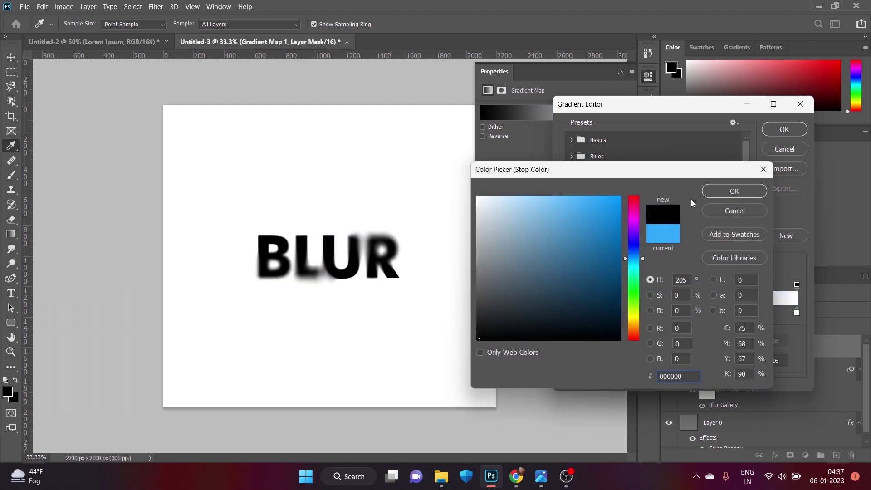
click(735, 190)
Step: Add a dark purple (#45007f) colour stop at 35% and accept the gradient
click(648, 311)
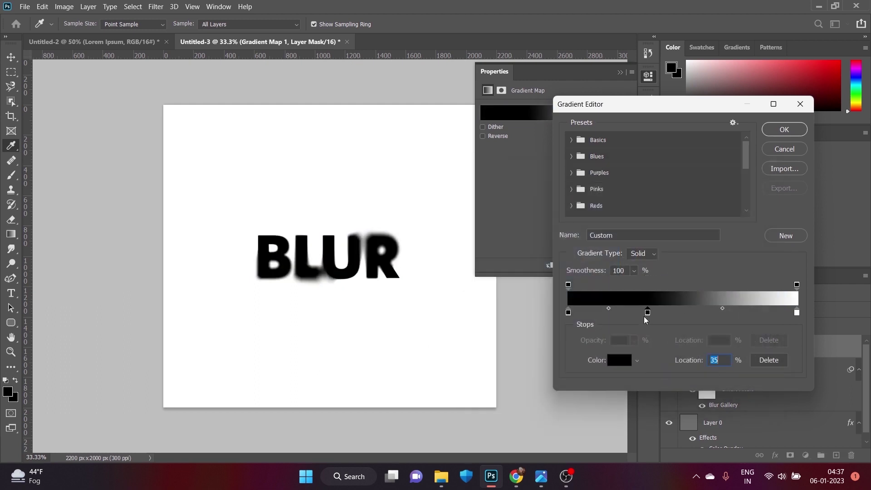
double_click(648, 312)
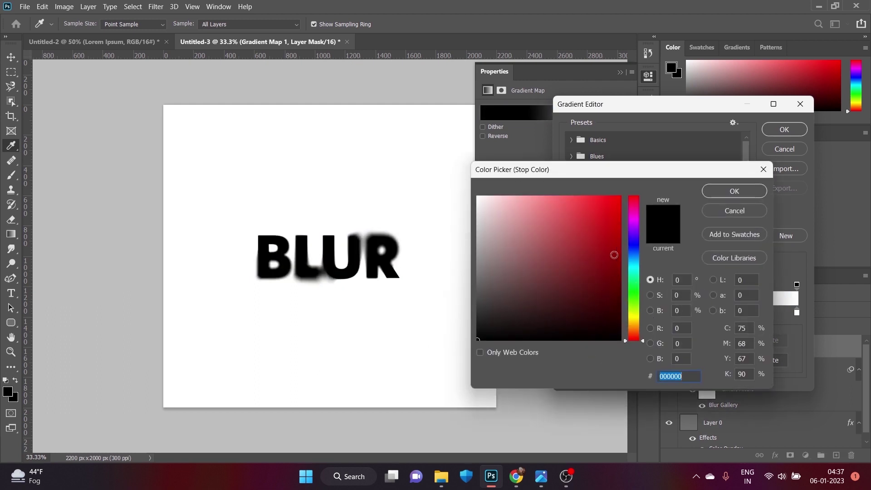
click(614, 254)
drag(633, 338, 633, 231)
click(611, 234)
click(611, 223)
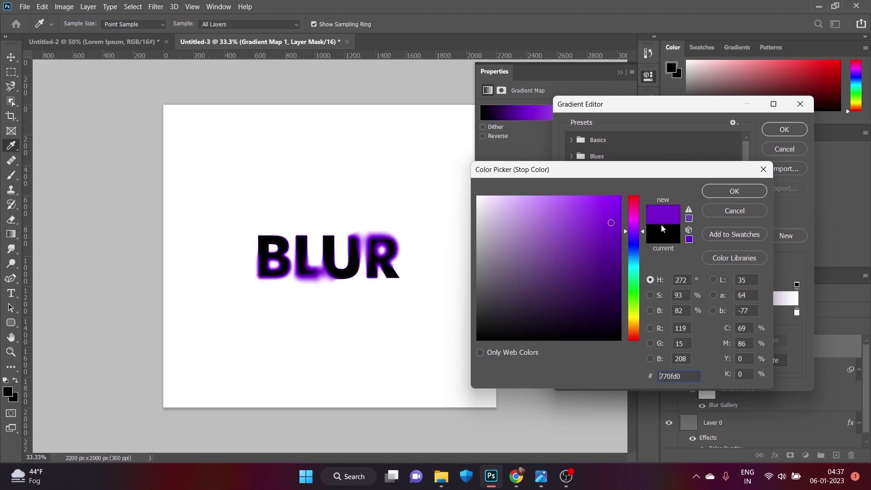
drag(610, 258, 634, 271)
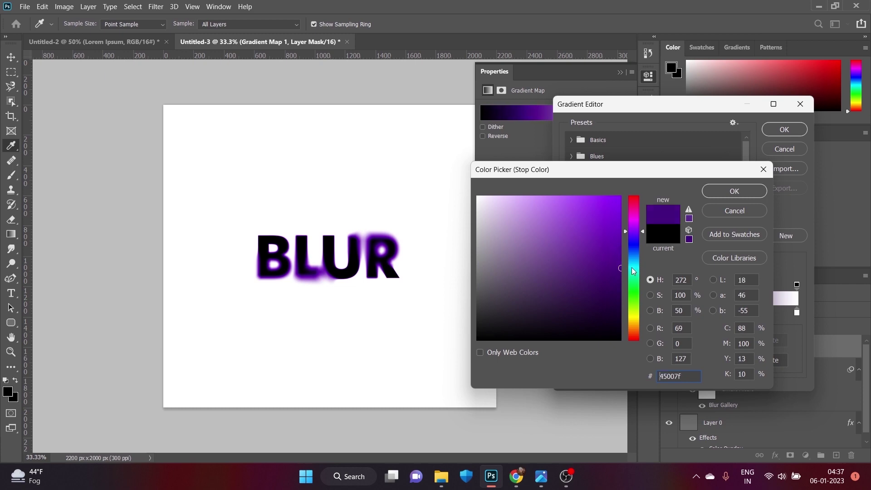
click(725, 192)
click(788, 132)
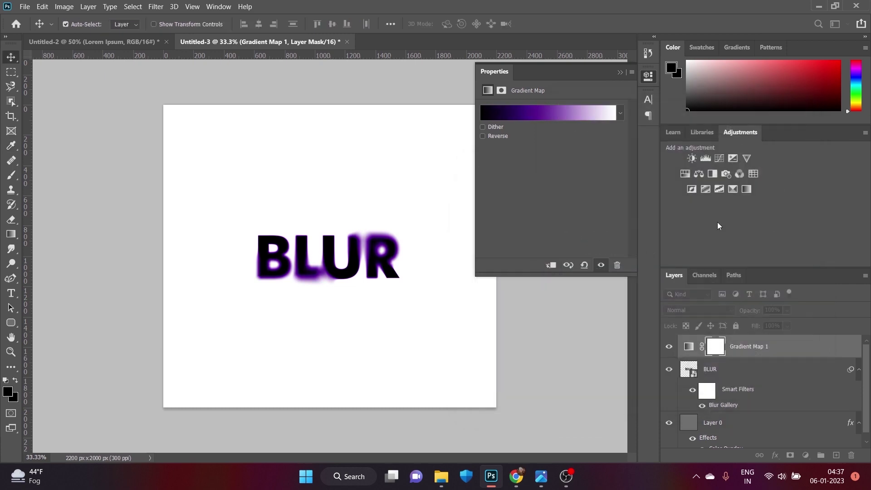
Step: Close the gradient map properties and locate Texturelabs_Paper_170L in the Downloads folder
click(625, 73)
click(441, 476)
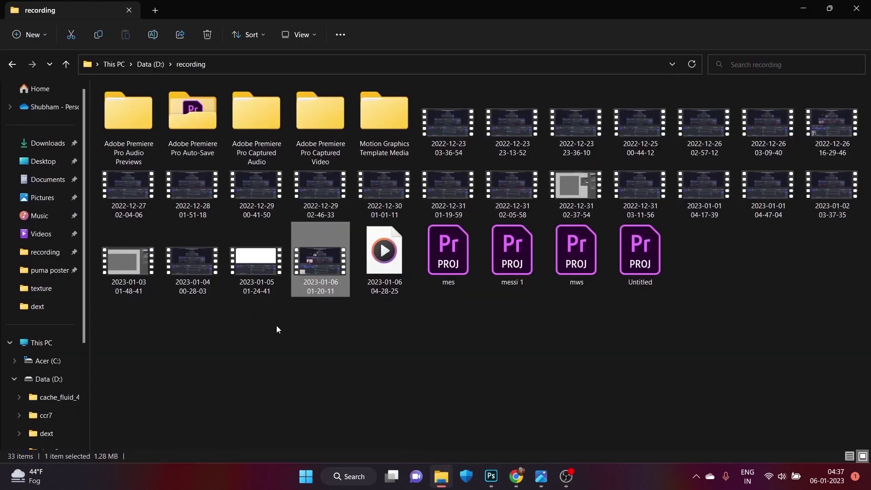
click(43, 161)
click(43, 143)
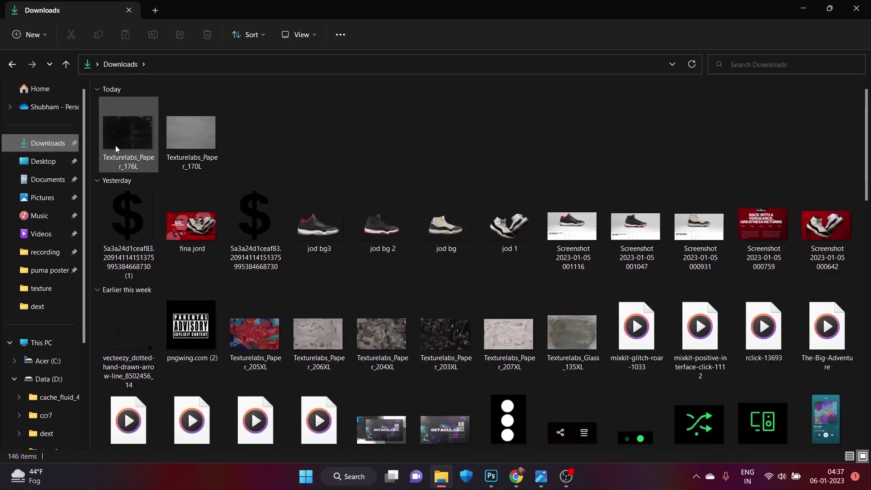
click(190, 145)
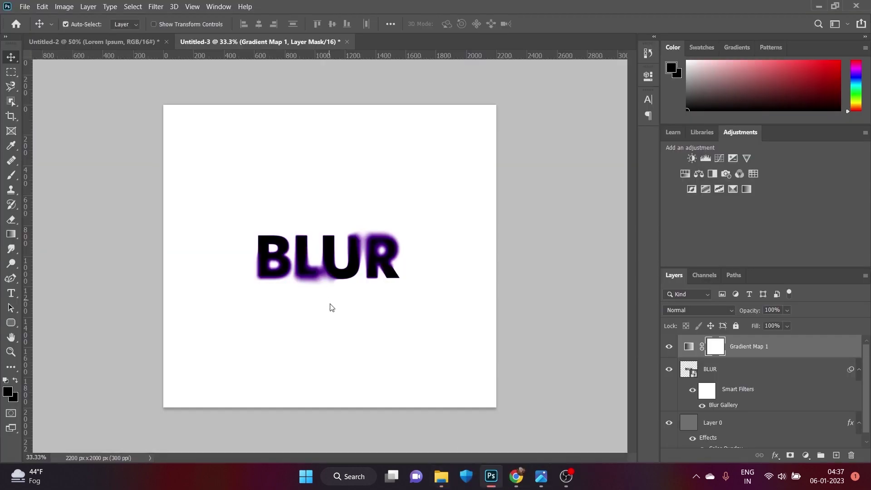
Step: Place Texturelabs_Paper_170L, scale it to fill the canvas, and blend it in Hard Light
drag(488, 484, 283, 344)
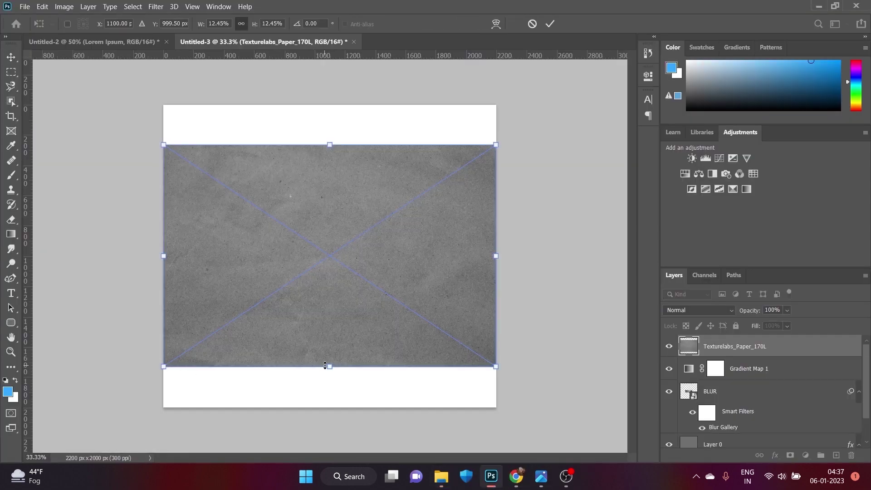
drag(325, 365, 330, 407)
drag(330, 145, 330, 105)
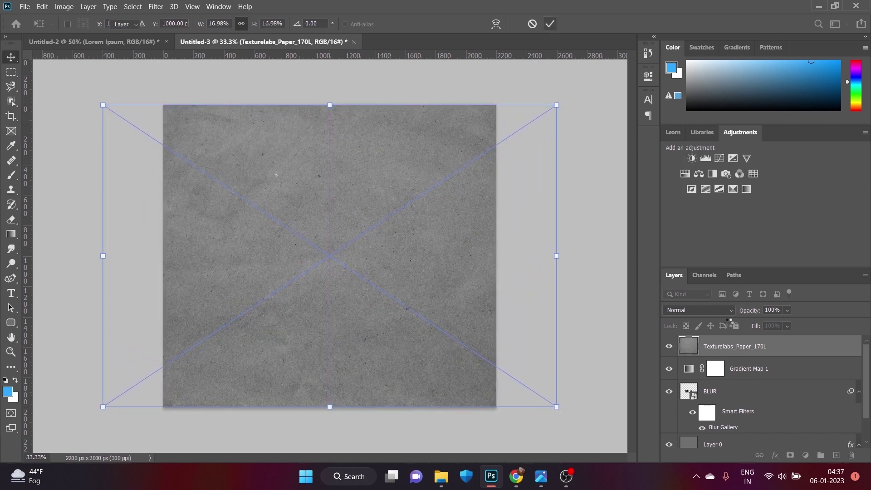
key(Return)
click(698, 310)
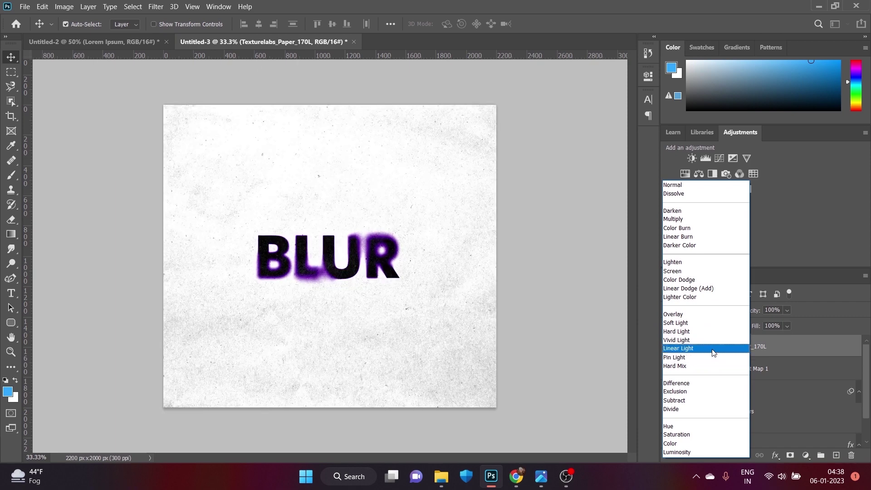
click(685, 331)
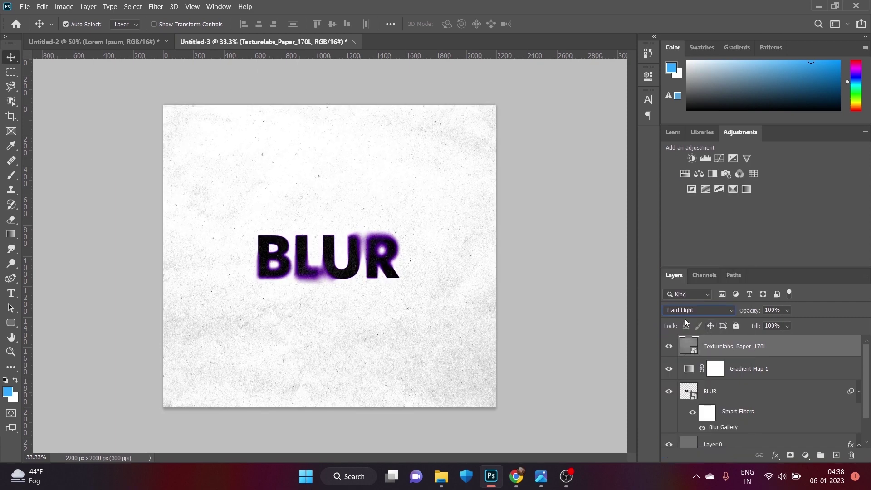
click(441, 476)
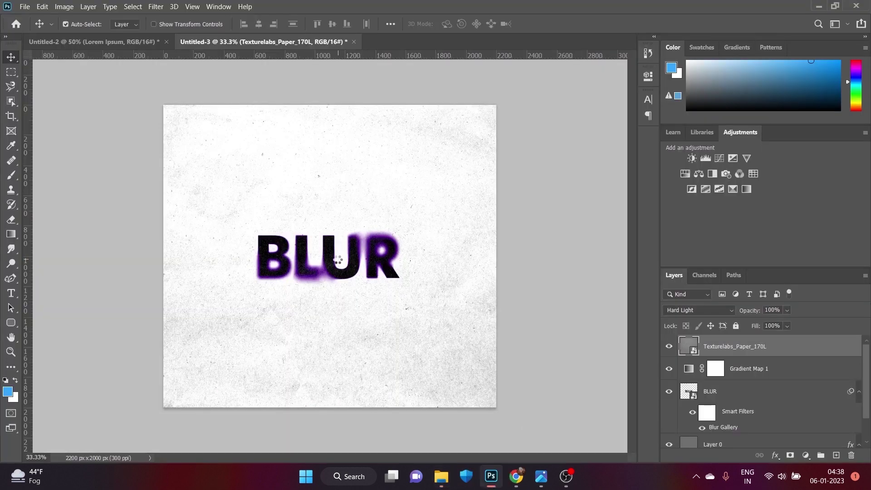
Step: Place Texturelabs_Paper_176L, stretch it over the whole canvas, and set it to Screen blend
drag(477, 472, 339, 263)
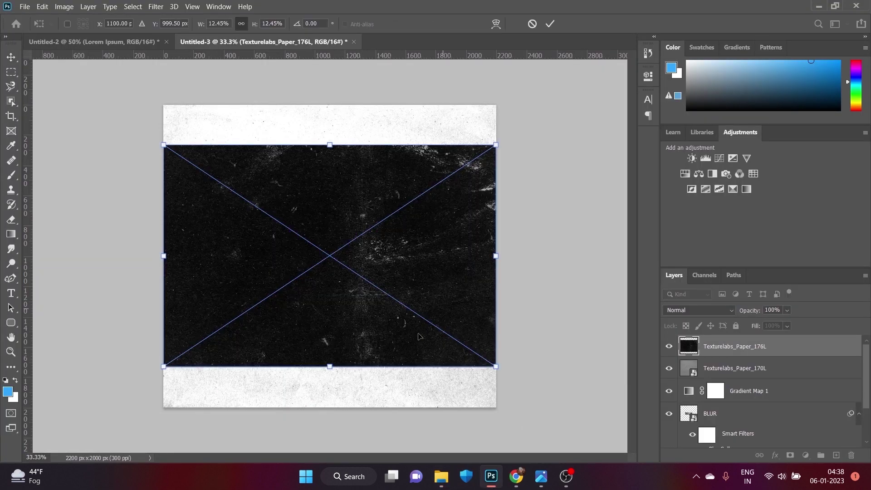
drag(329, 367, 329, 407)
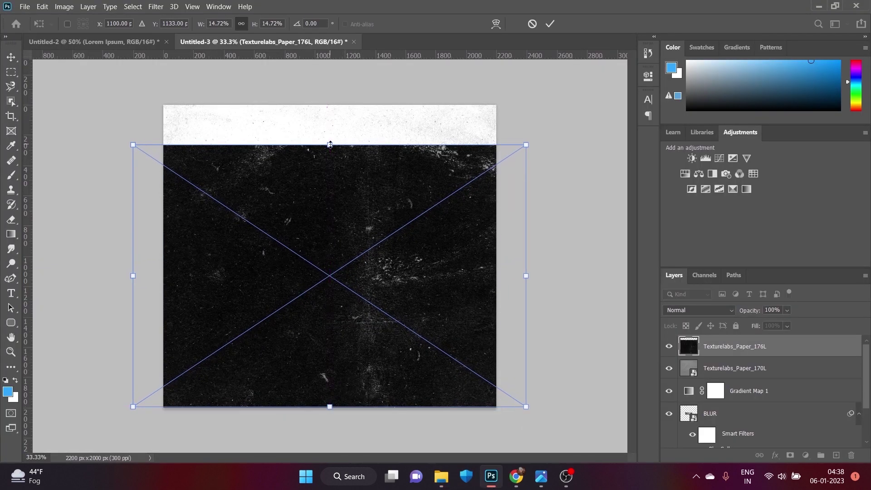
drag(329, 145, 330, 103)
drag(458, 255, 434, 256)
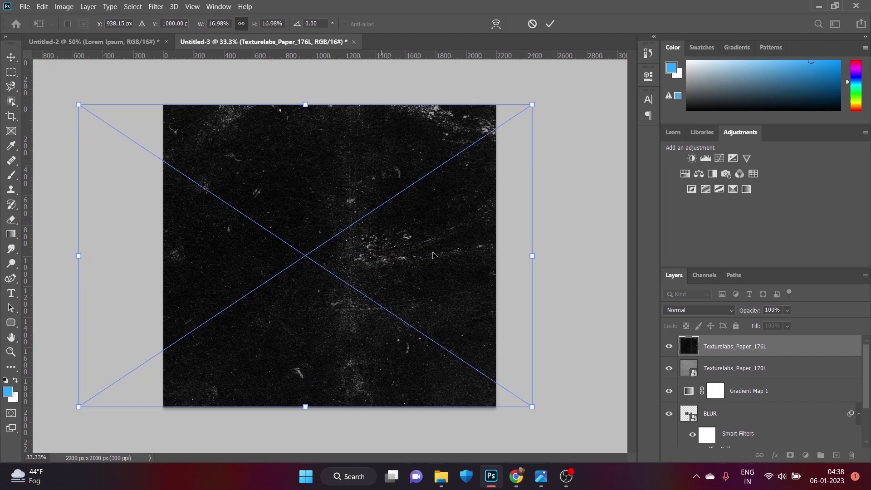
click(691, 309)
click(551, 24)
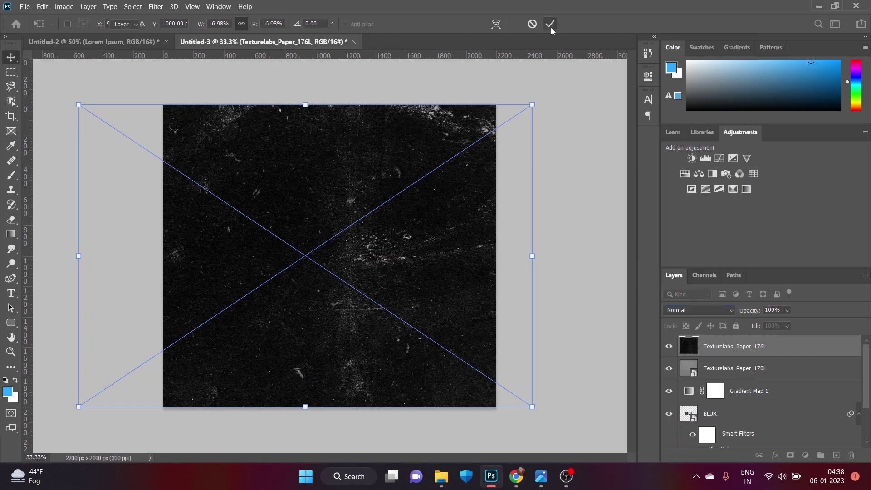
click(707, 309)
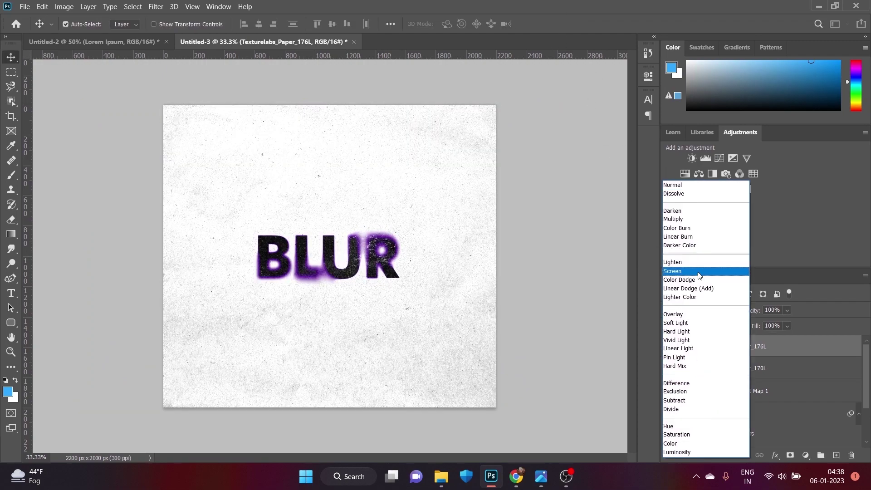
click(699, 272)
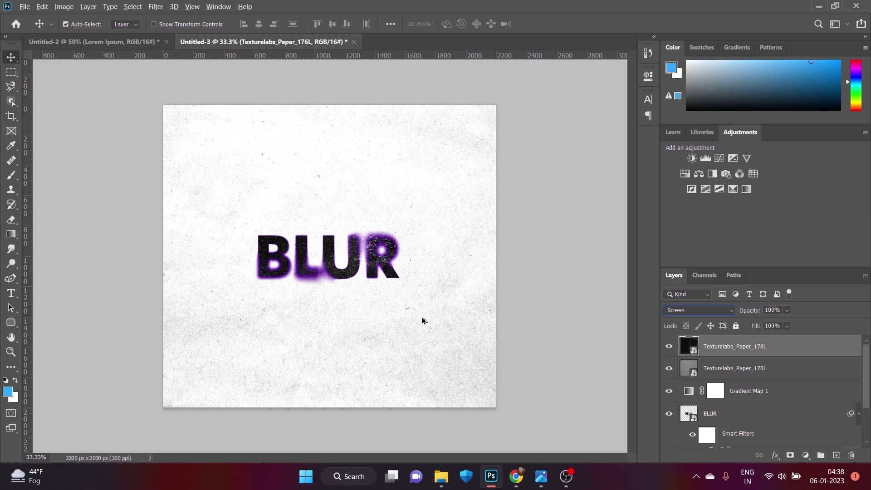
click(566, 476)
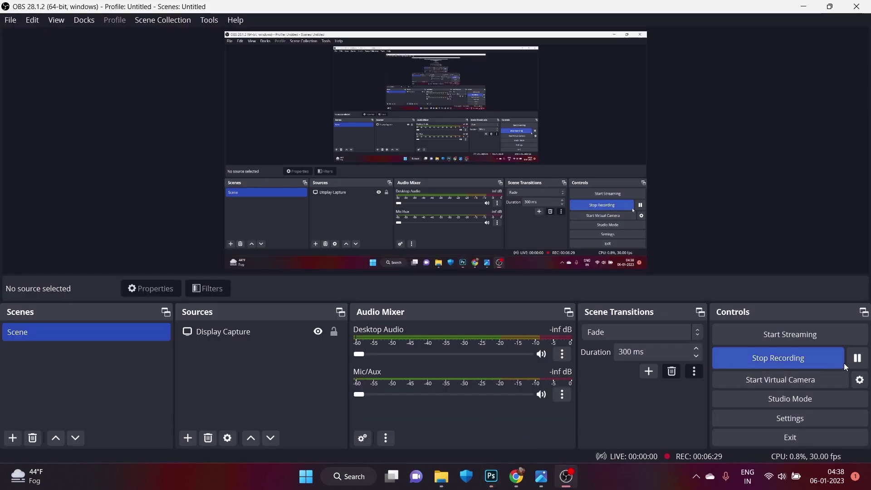
click(498, 479)
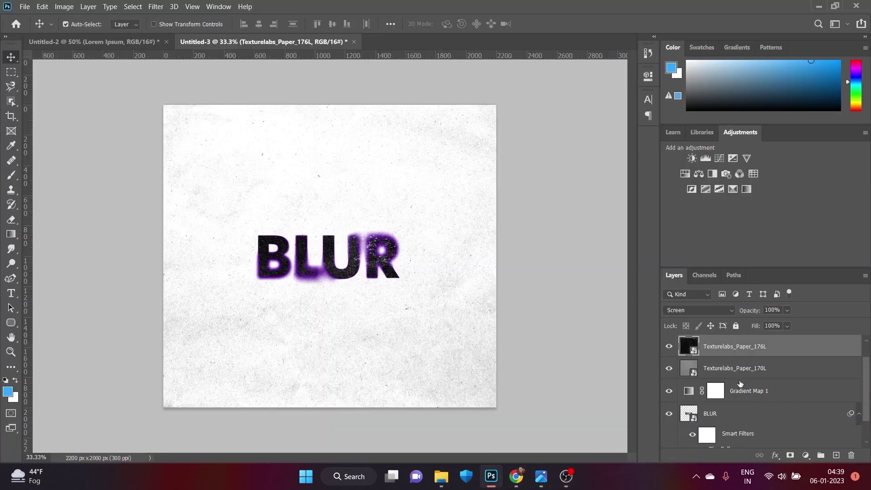
Step: Toggle the Gradient Map's visibility to compare, then select the adjustment layer
scroll(741, 384, down, 1)
click(669, 369)
click(668, 371)
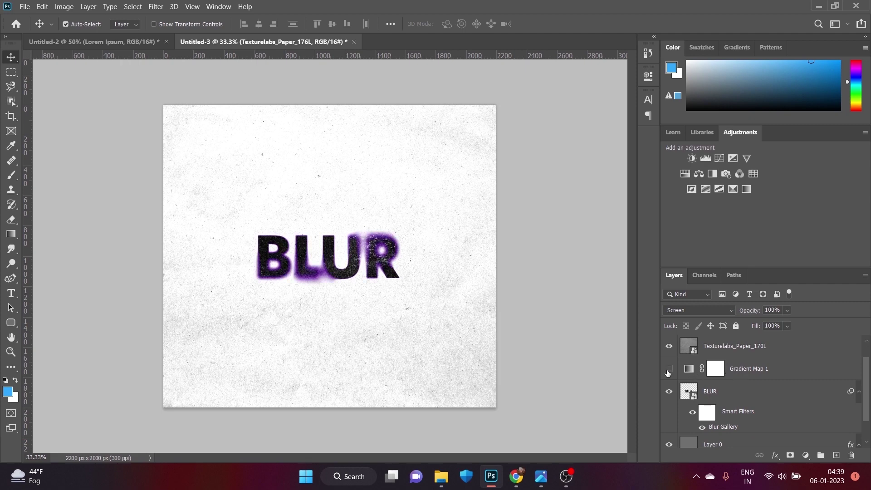
click(667, 371)
click(718, 373)
double_click(718, 373)
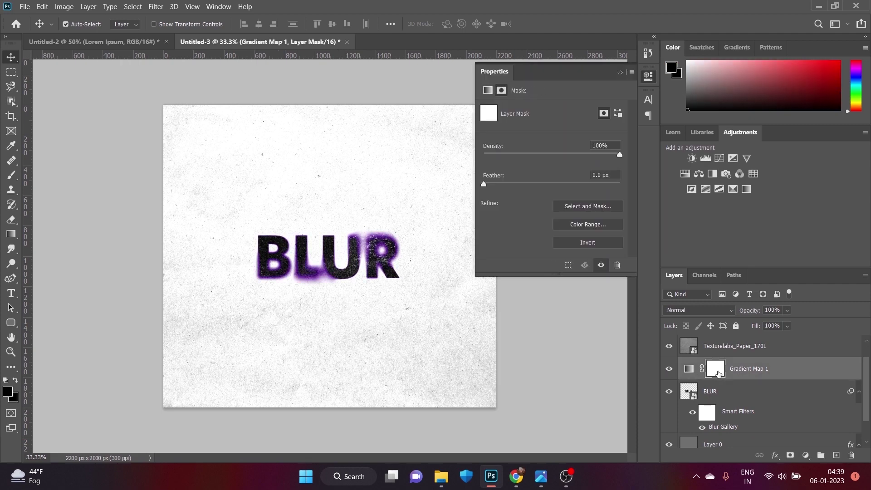
click(684, 372)
Step: Recolour the gradient's purple stop black (#000000), move it to about 23%, then select BLUR
click(508, 111)
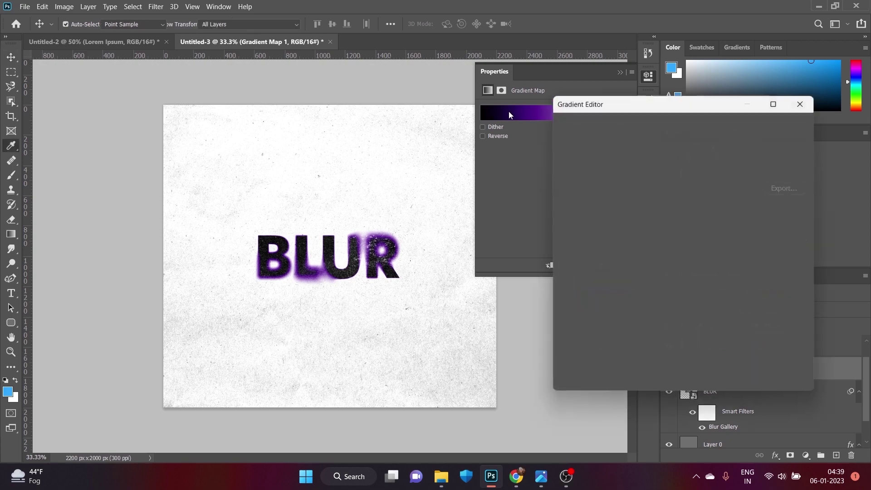
click(647, 312)
double_click(648, 312)
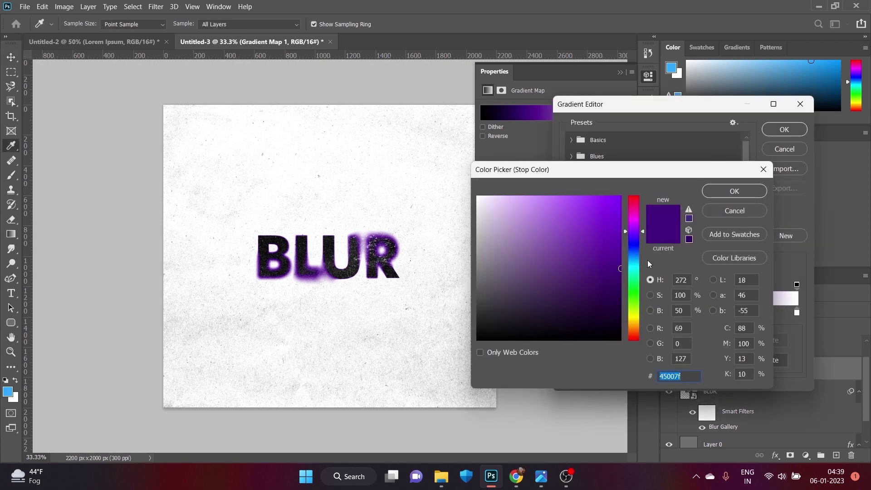
text(000000)
click(735, 191)
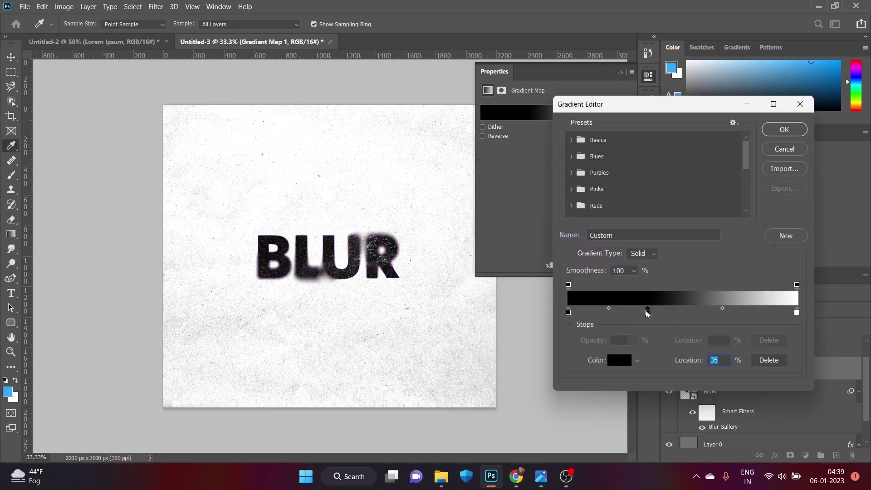
mouse_move(648, 312)
mouse_down()
mouse_move(622, 313)
mouse_move(674, 317)
mouse_move(650, 320)
mouse_up()
click(784, 132)
click(726, 393)
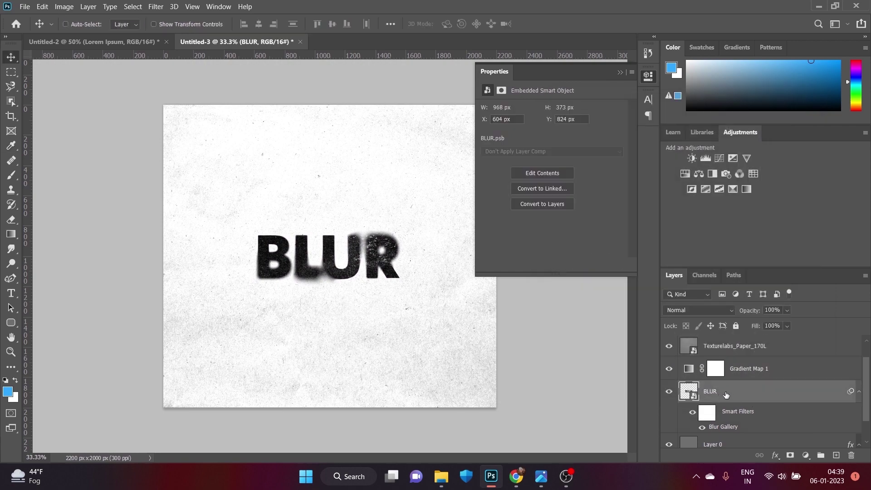
Step: Enlarge the BLUR smart object to about 139%, shift it left, and commit
key(ctrl+t)
click(472, 197)
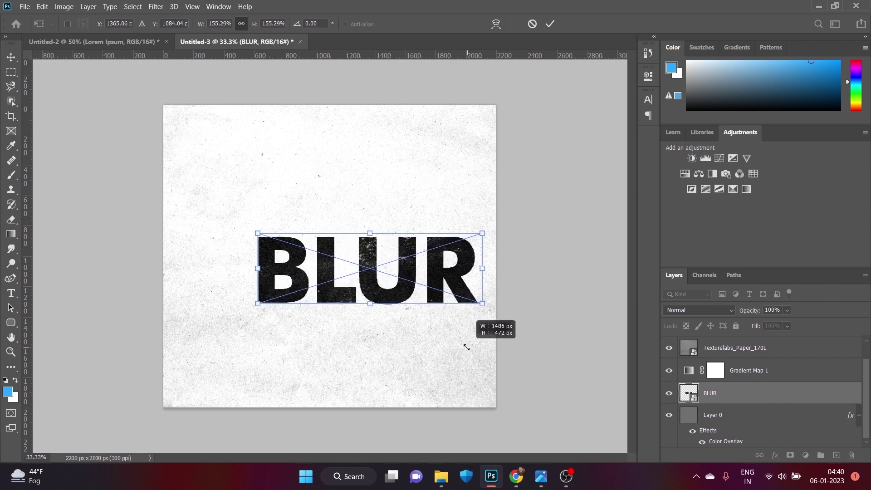
drag(399, 281, 459, 296)
drag(415, 256, 395, 253)
click(550, 24)
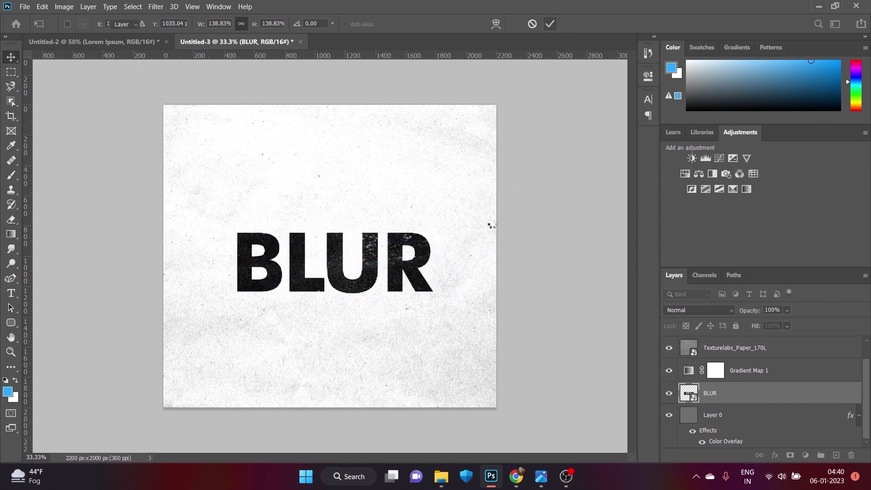
Step: Toggle the Gradient Map off and on to compare, then open its settings
click(558, 266)
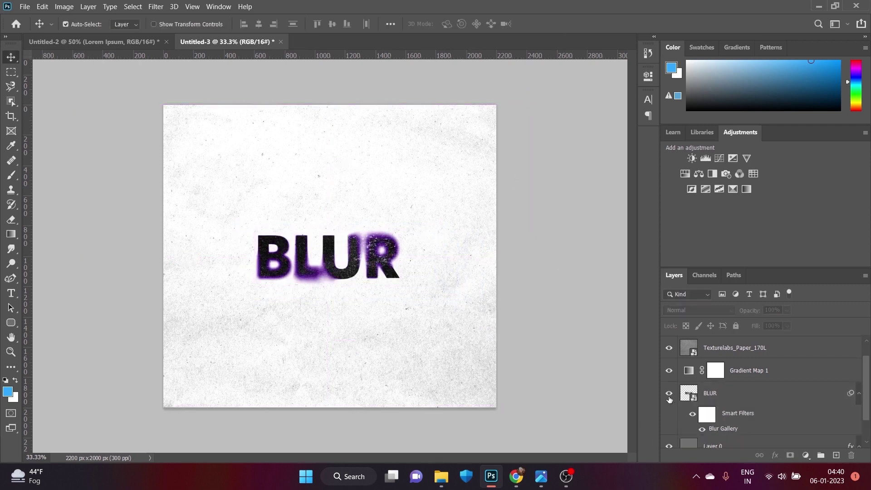
click(669, 371)
click(669, 370)
click(711, 374)
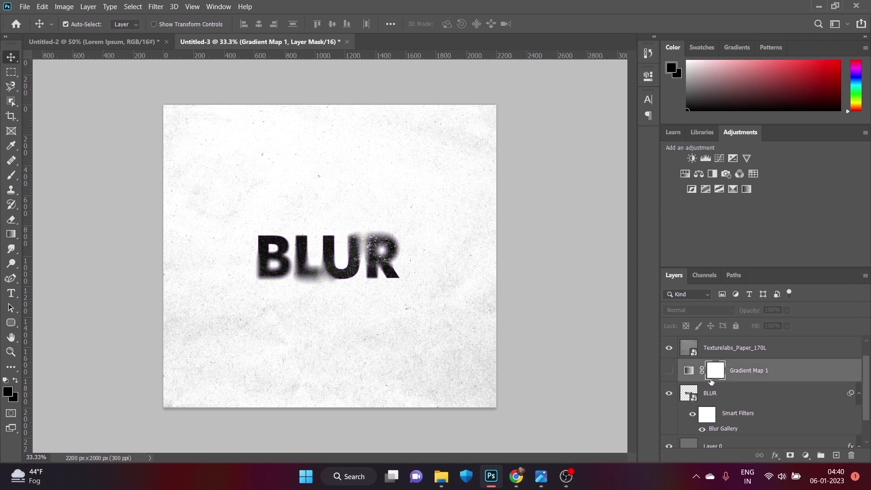
double_click(690, 371)
Step: Recolour the purple gradient stop black (#000000) at about 43% and accept
click(535, 116)
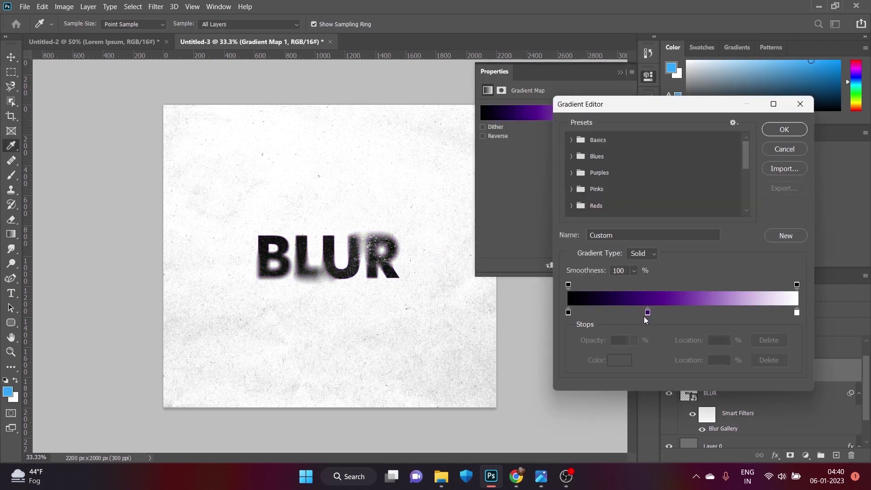
click(648, 312)
double_click(648, 312)
text(000000)
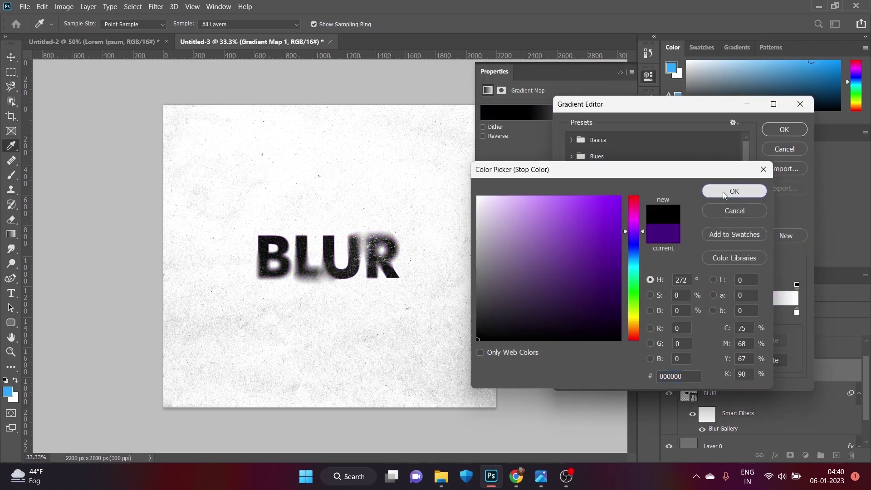
click(726, 191)
drag(646, 313, 667, 316)
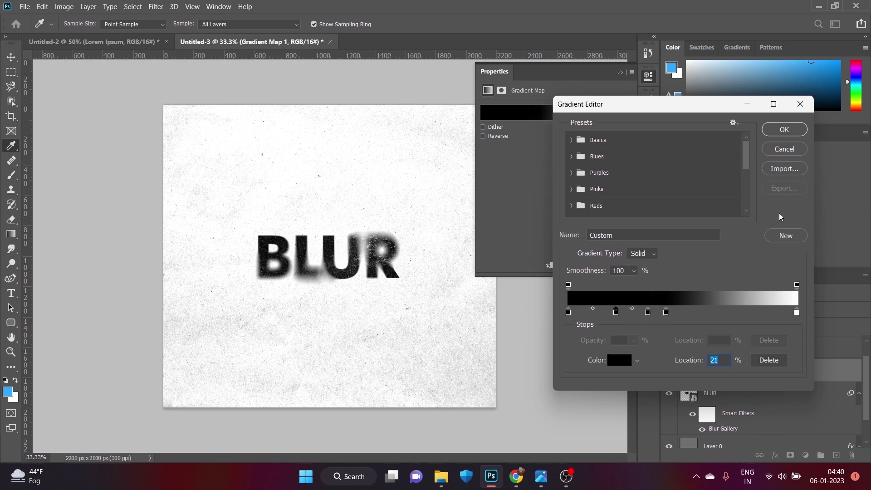
click(784, 130)
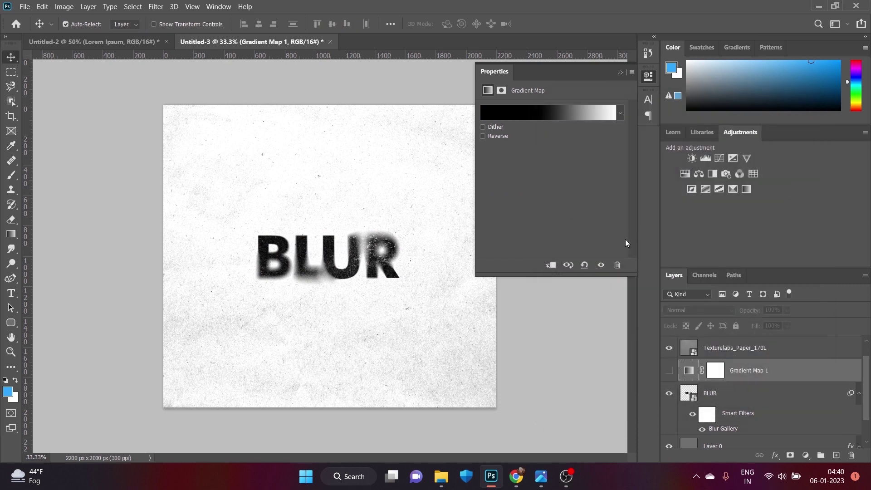
click(619, 72)
scroll(342, 295, up, 2)
scroll(342, 296, up, 2)
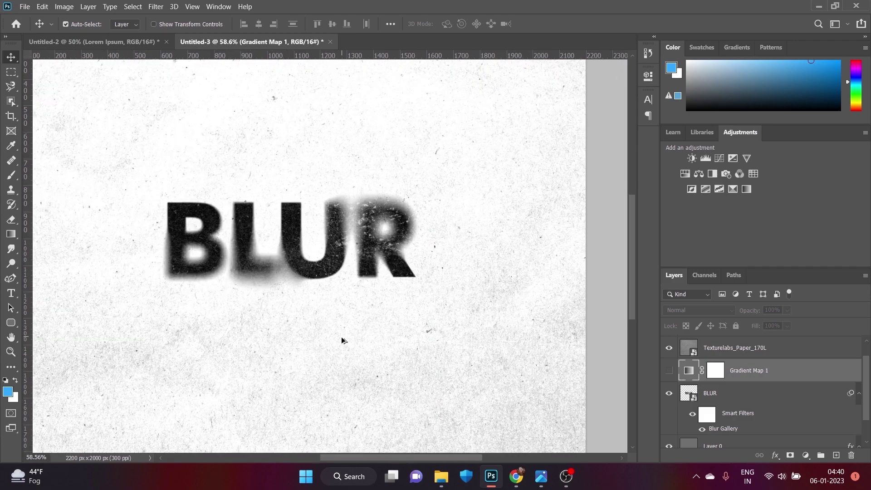
scroll(342, 295, up, 2)
scroll(317, 282, up, 2)
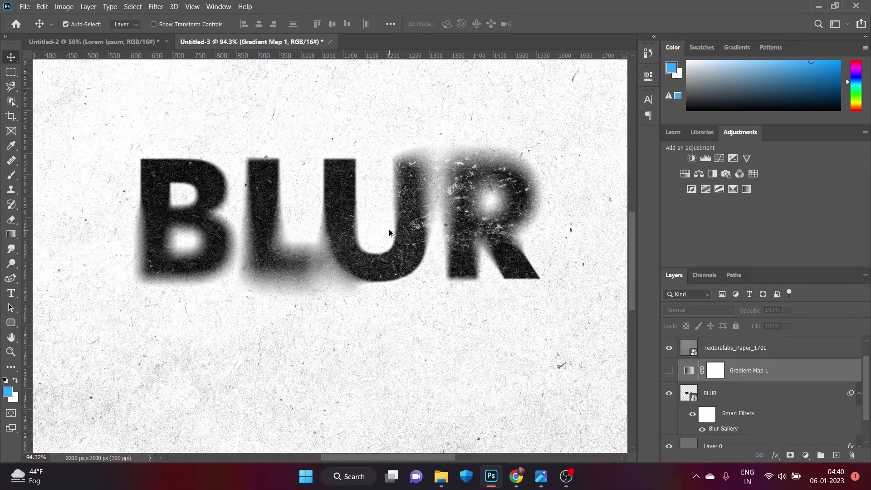
scroll(169, 155, down, 3)
scroll(168, 155, down, 2)
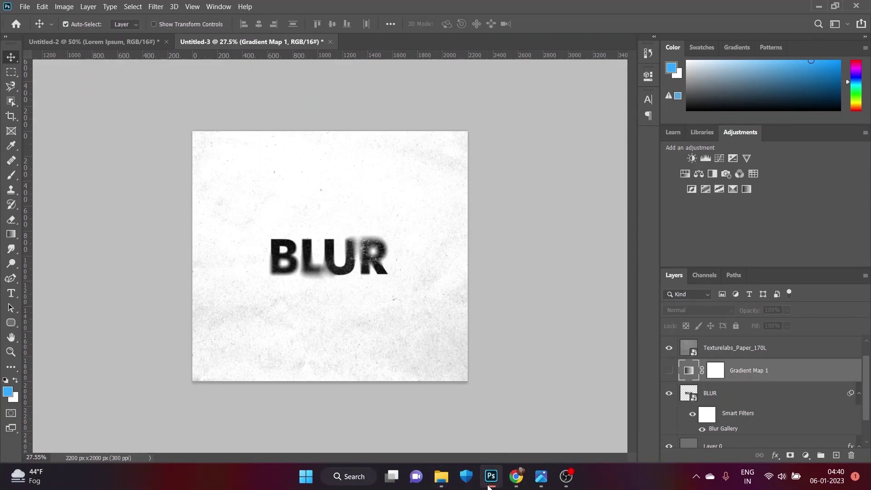
mouse_move(516, 476)
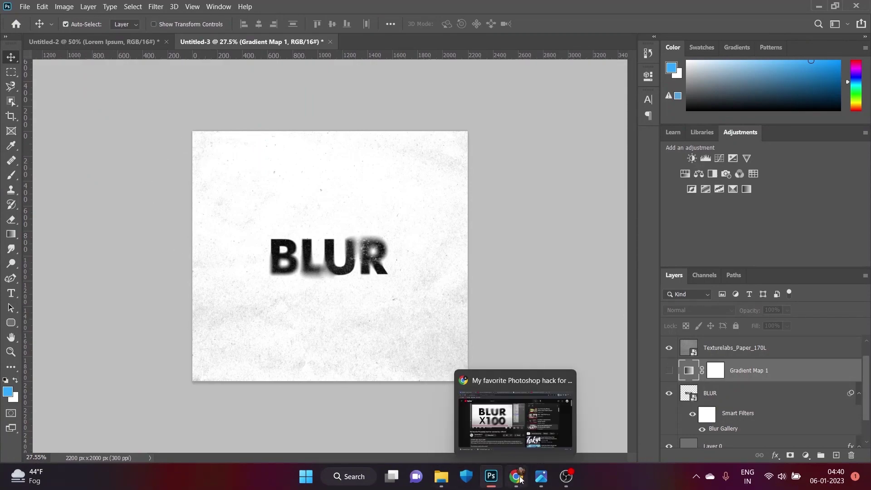
Step: Drag the scratched marble image from the desktop texture folder into the Photoshop document
click(491, 477)
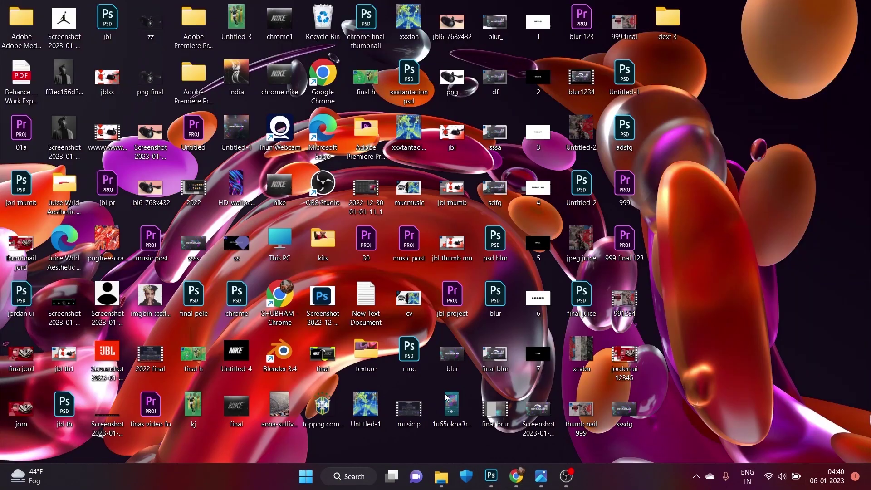
double_click(366, 359)
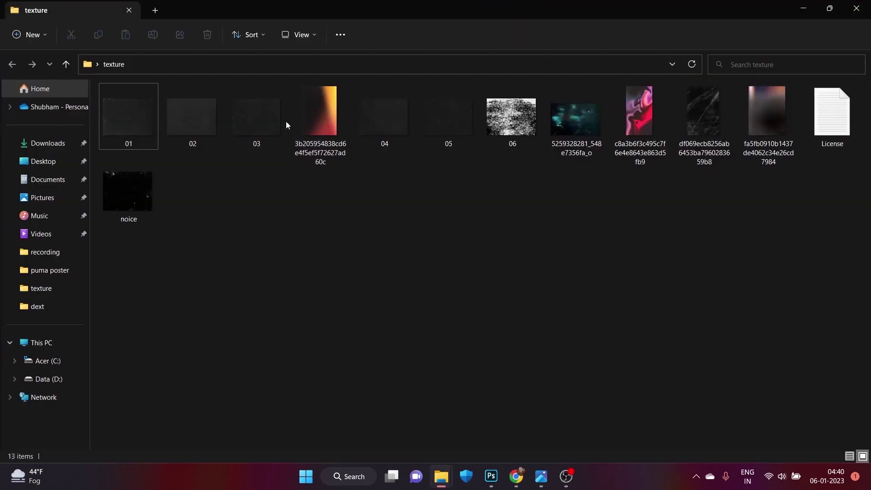
mouse_move(703, 113)
mouse_down()
mouse_move(414, 389)
mouse_move(410, 255)
mouse_up()
Step: Rotate and stretch the marble texture to cover the whole canvas, then commit it
drag(413, 119, 482, 353)
drag(457, 258, 480, 257)
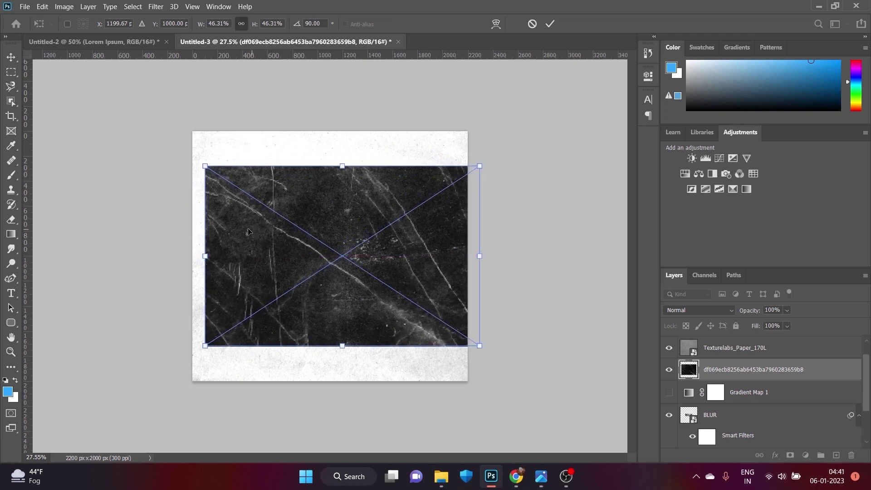
drag(205, 256, 99, 256)
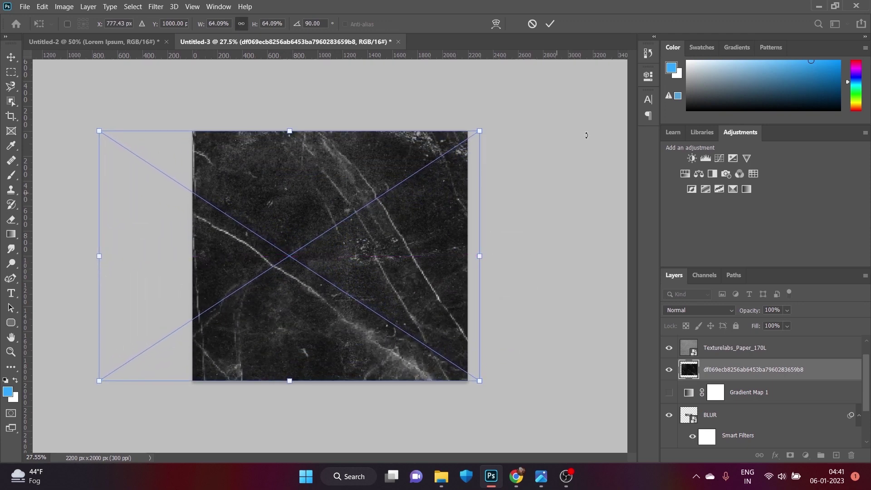
click(549, 24)
click(699, 310)
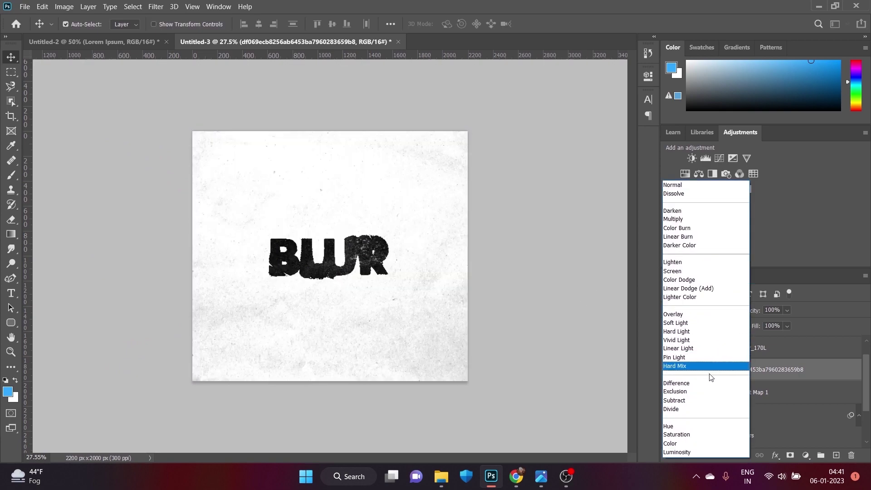
Step: Blend the marble texture layer in Exclusion mode at 57% opacity
click(707, 389)
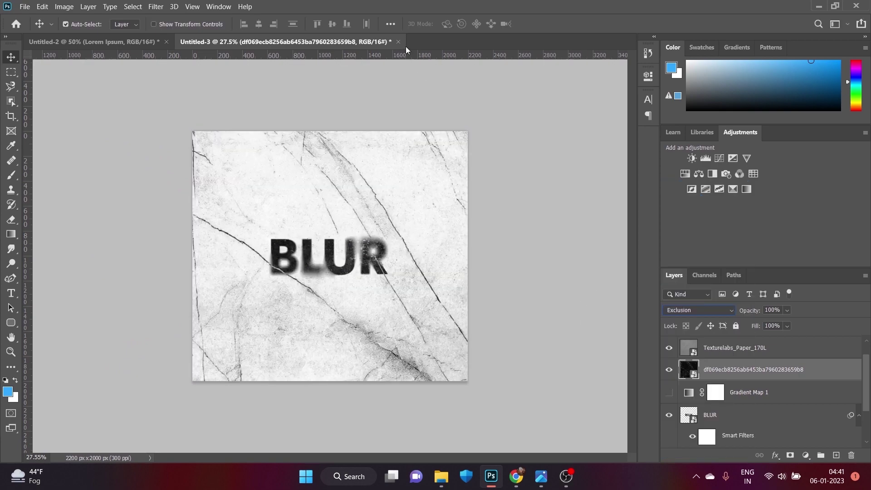
click(723, 309)
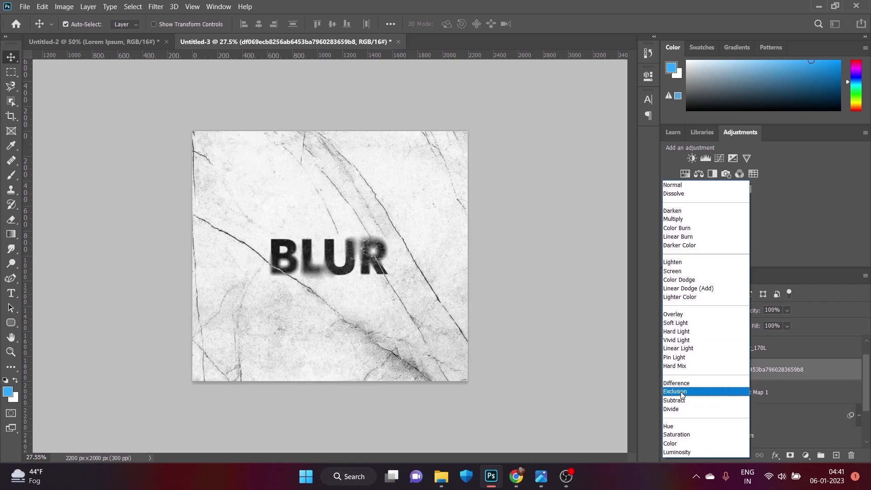
click(685, 392)
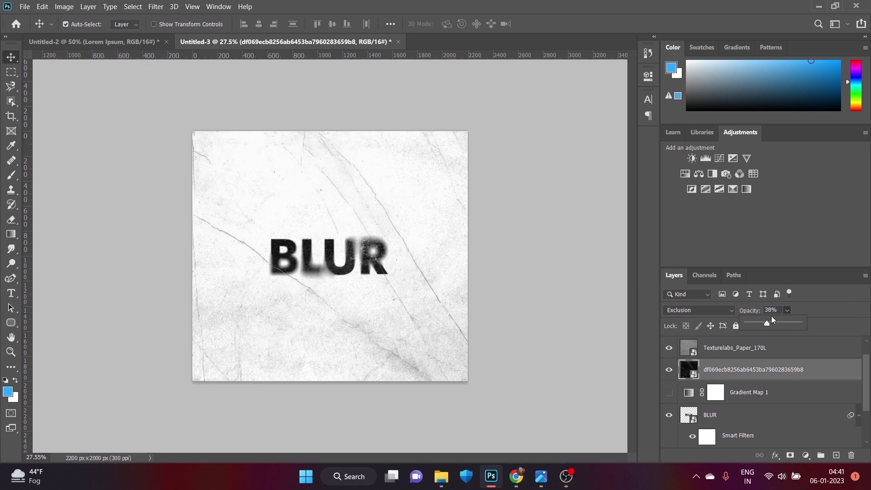
click(35, 9)
Step: Export and save the design as a 2200 × 2000 JPG at 100% quality
click(287, 181)
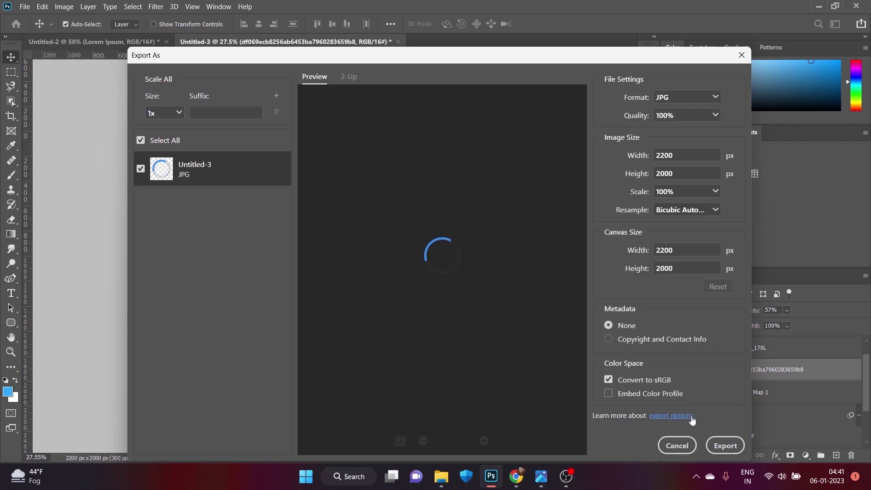
click(725, 446)
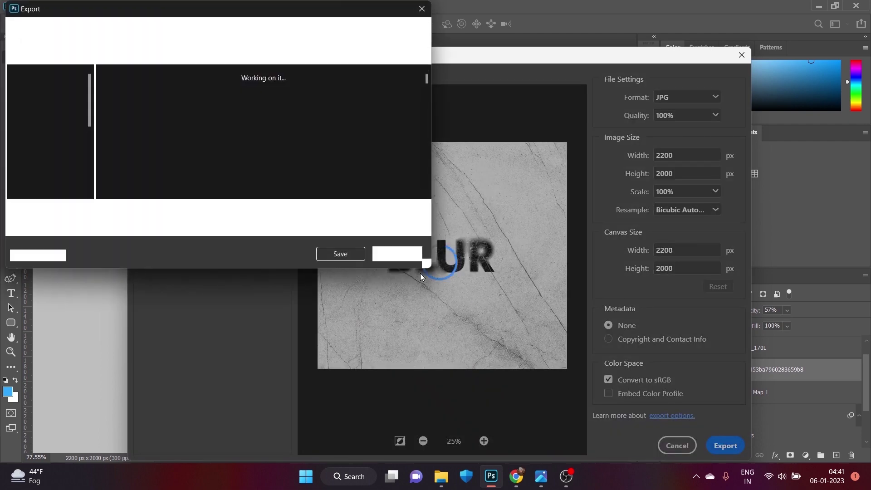
click(344, 258)
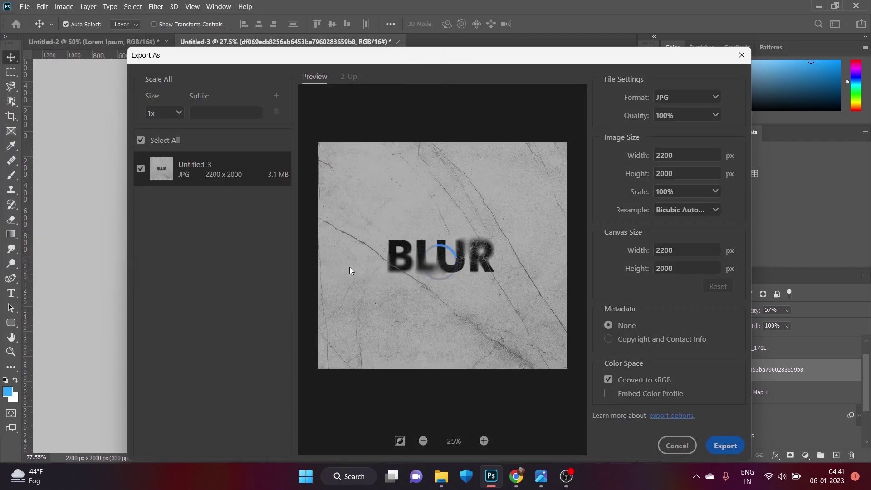